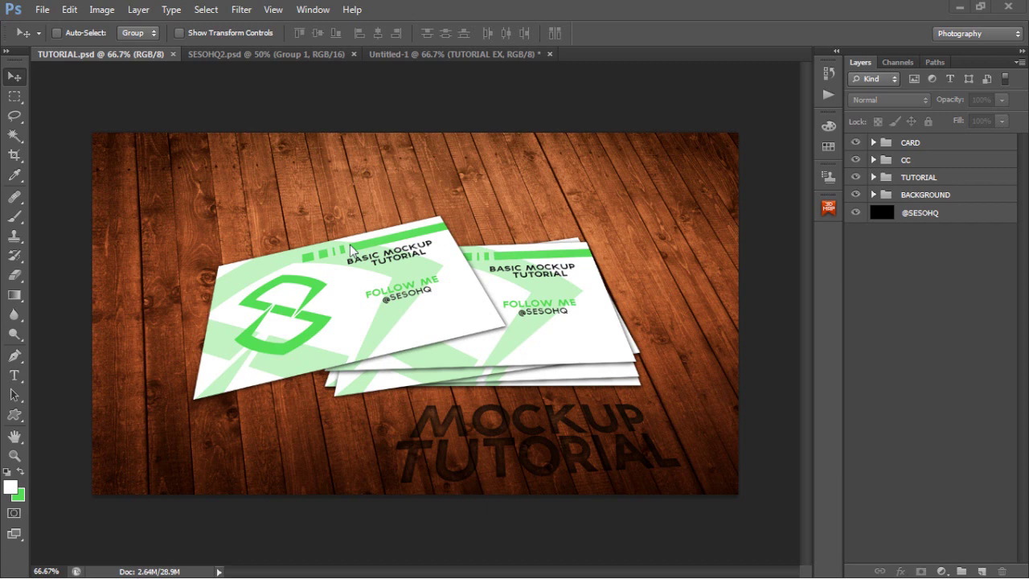
{"action": "left_click", "coordinate": [206, 9]}
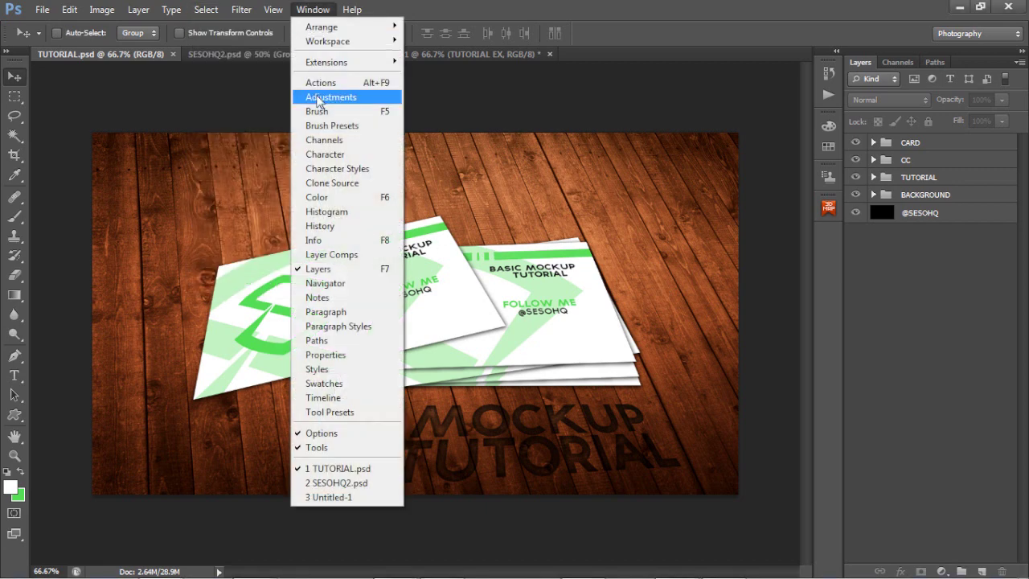
{"action": "left_click", "coordinate": [533, 214]}
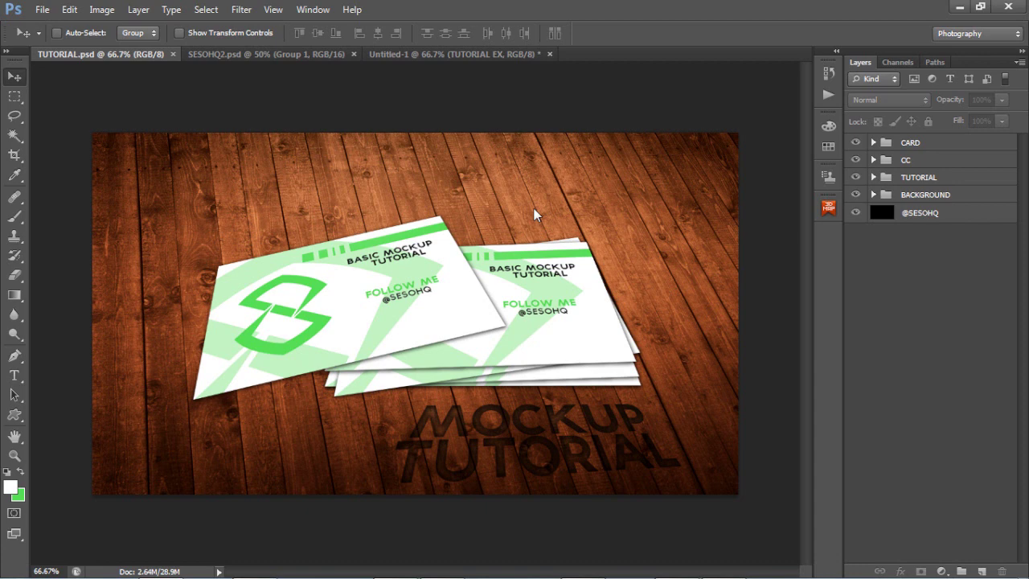
{"action": "right_click", "coordinate": [921, 214]}
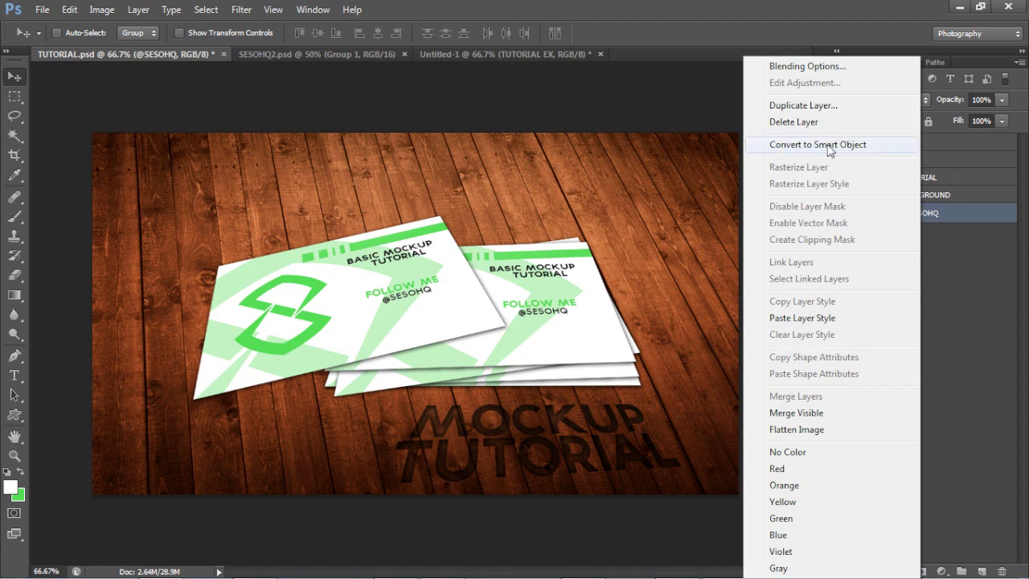
{"action": "left_click", "coordinate": [613, 273]}
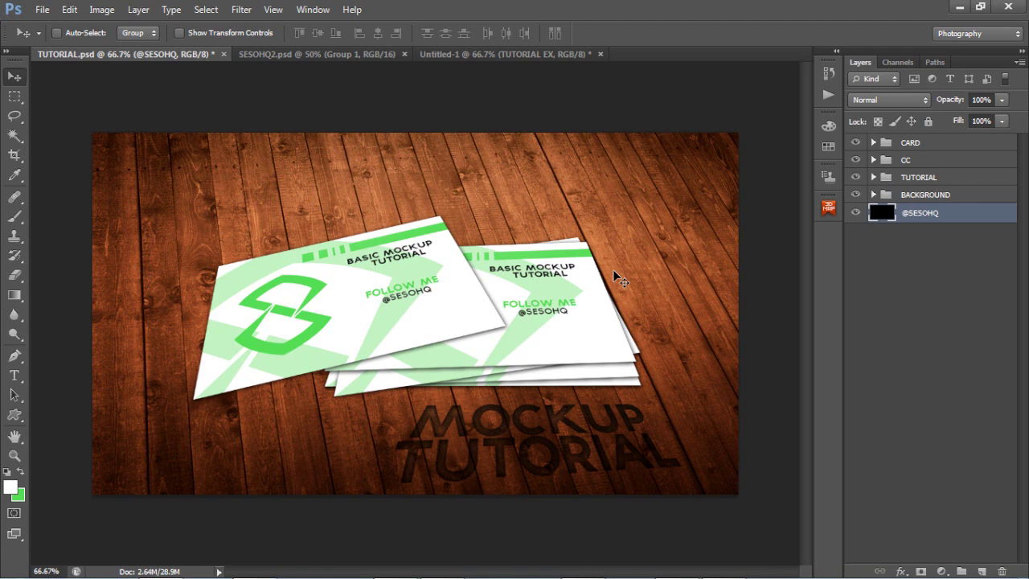
{"action": "right_click", "coordinate": [975, 213]}
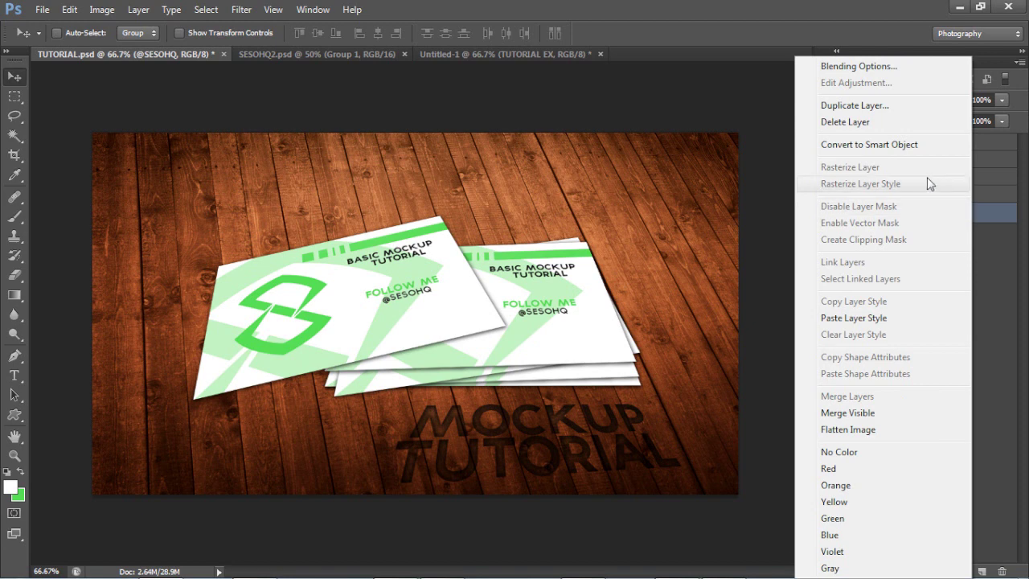
{"action": "left_click", "coordinate": [663, 206]}
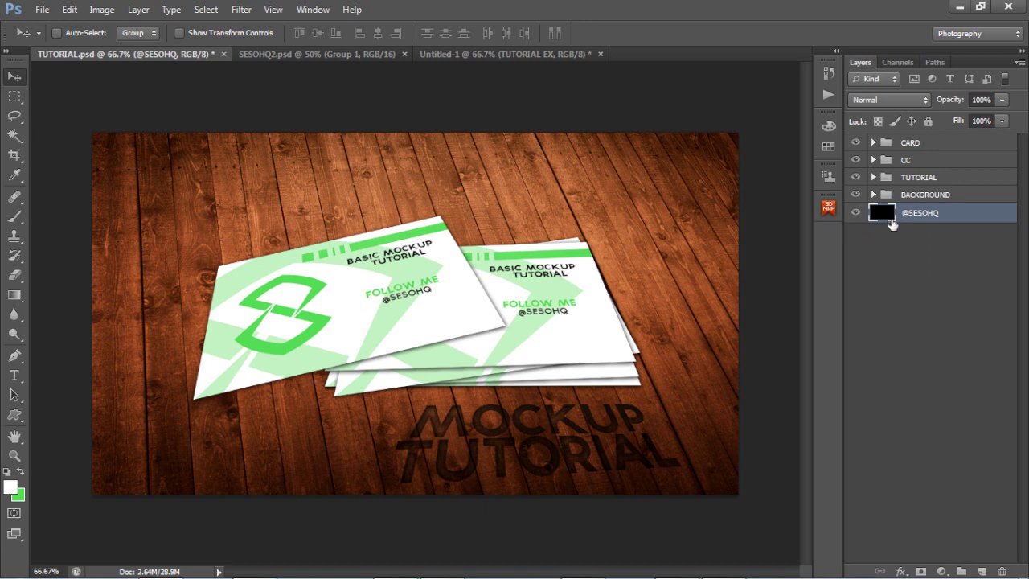
{"action": "right_click", "coordinate": [931, 215]}
{"action": "left_click", "coordinate": [836, 147]}
Expand the MAIN CARD group inside CARD and open the contents of its Layer 2 copy 4 smart object for editing.
{"action": "left_click", "coordinate": [873, 142]}
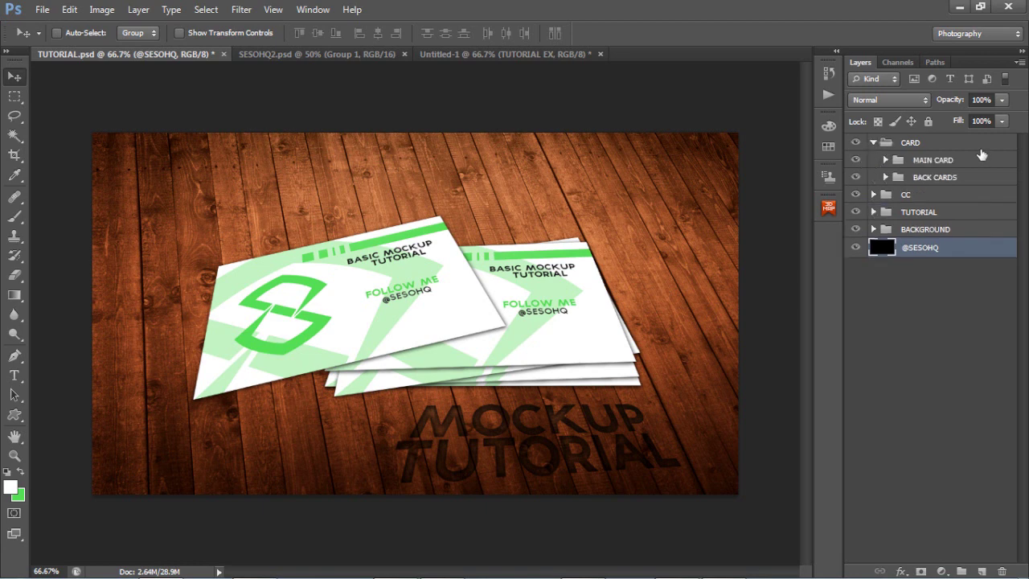
{"action": "left_click", "coordinate": [885, 160]}
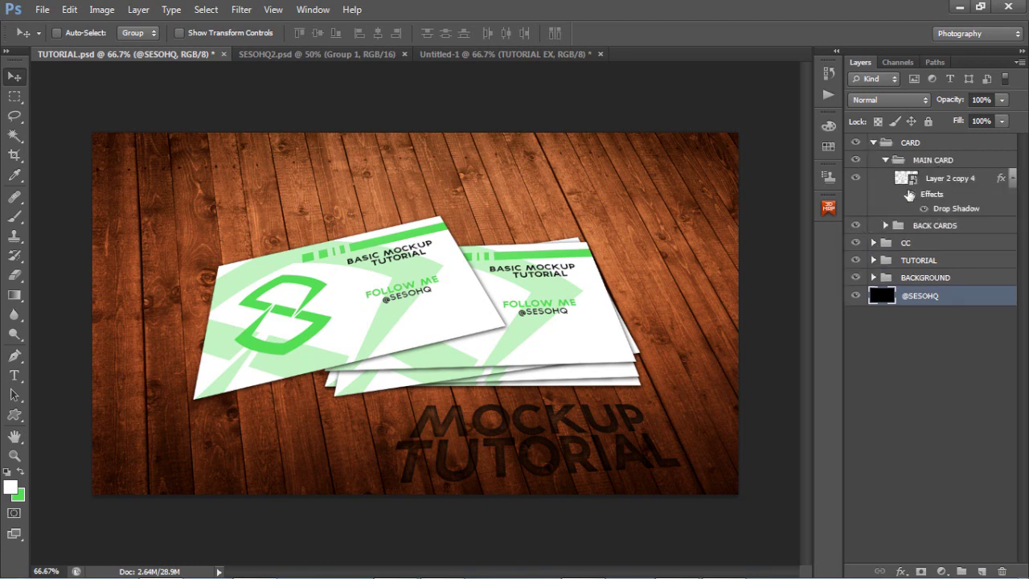
{"action": "left_click", "coordinate": [1014, 180]}
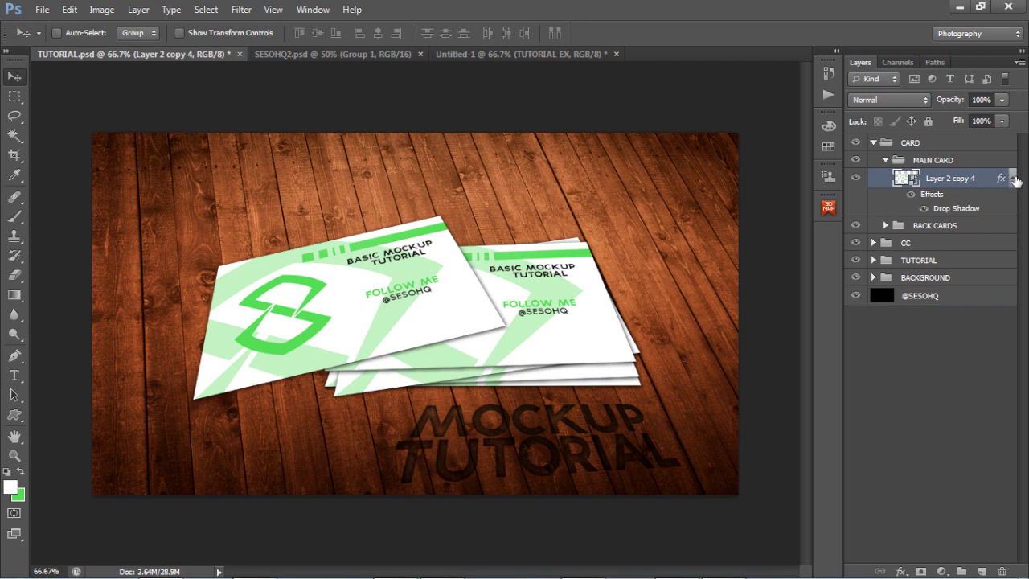
{"action": "left_click", "coordinate": [1015, 180]}
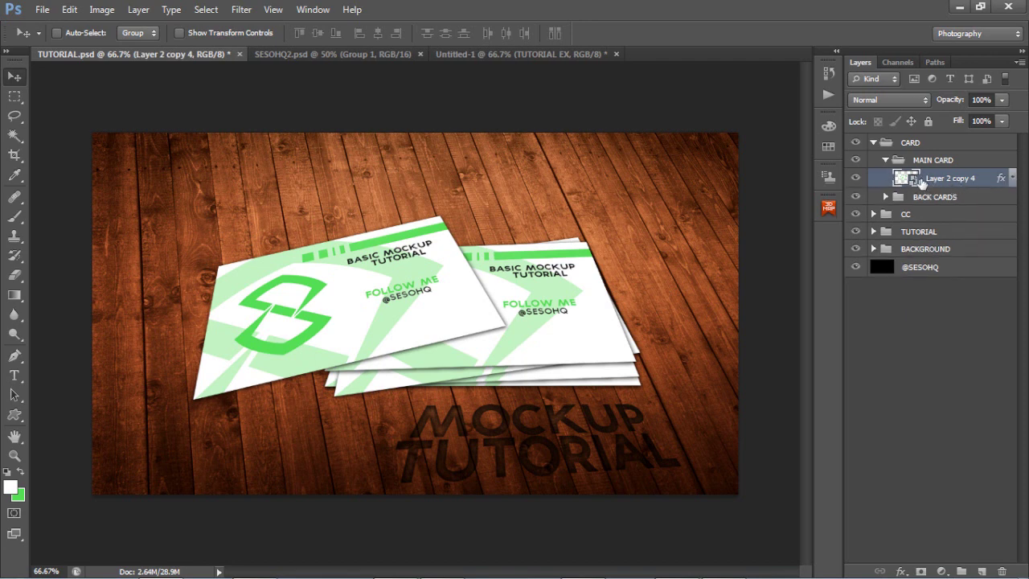
{"action": "double_click", "coordinate": [920, 182]}
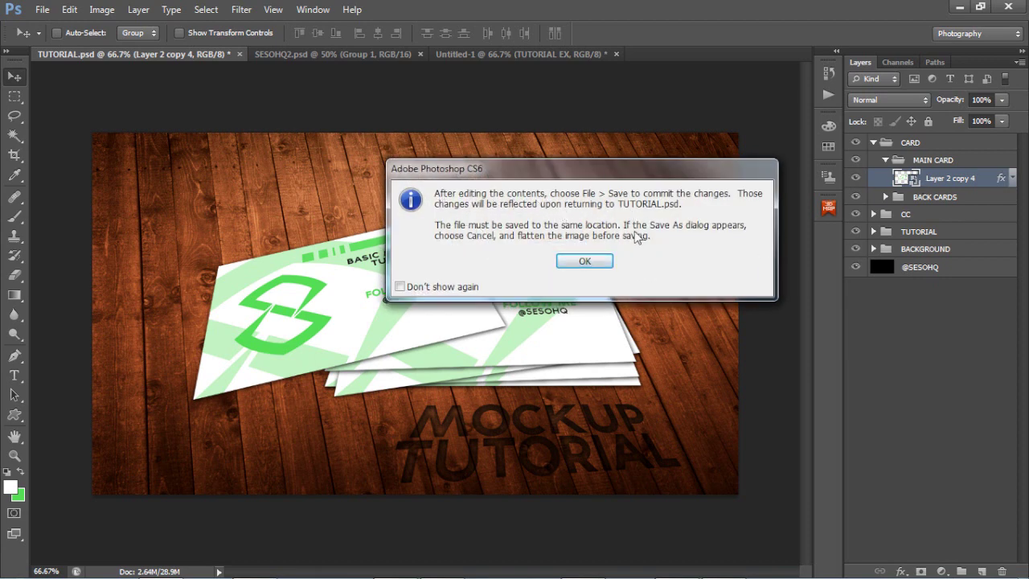
{"action": "left_click", "coordinate": [592, 259]}
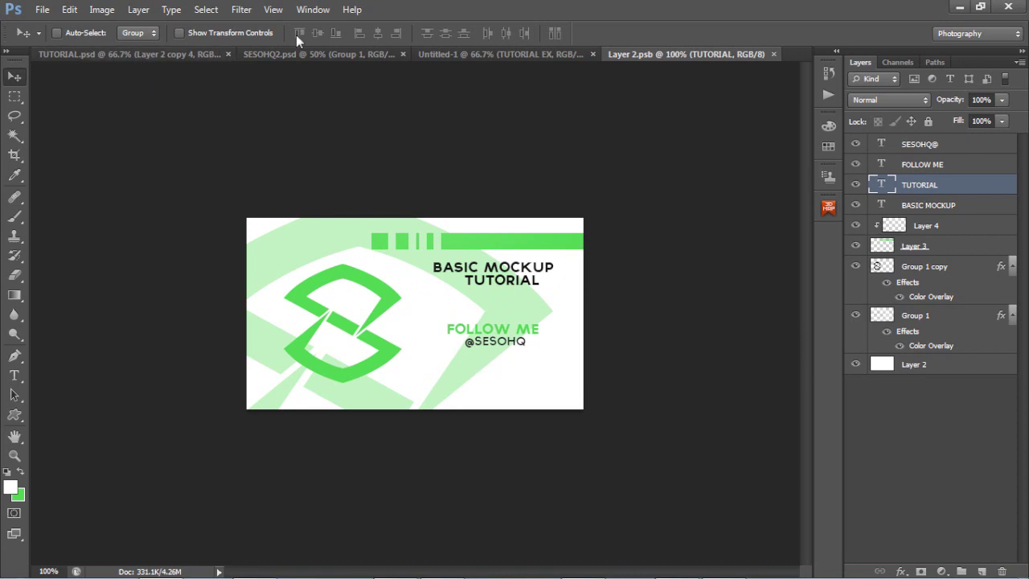
{"action": "left_click", "coordinate": [170, 51]}
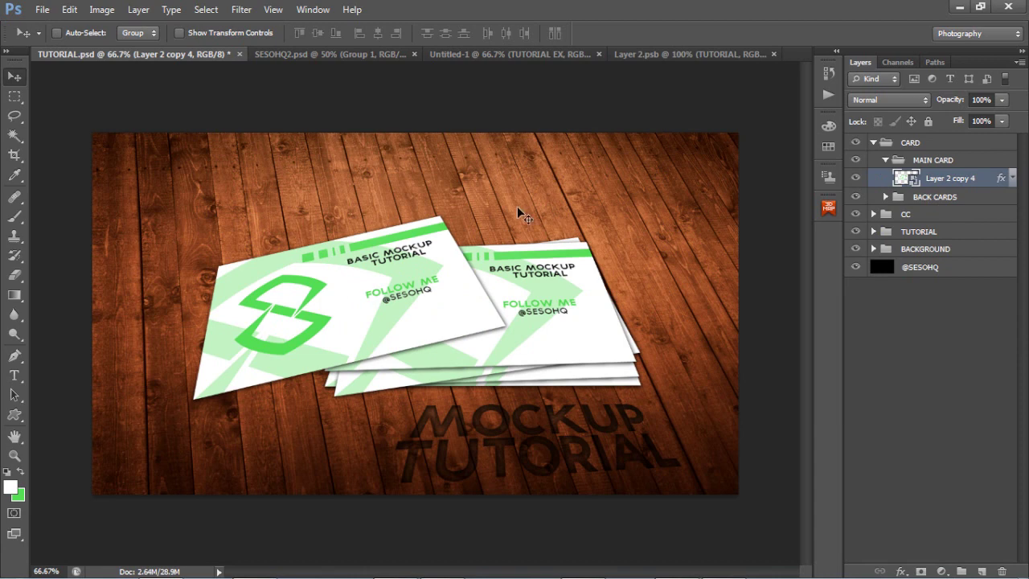
{"action": "left_click", "coordinate": [678, 54]}
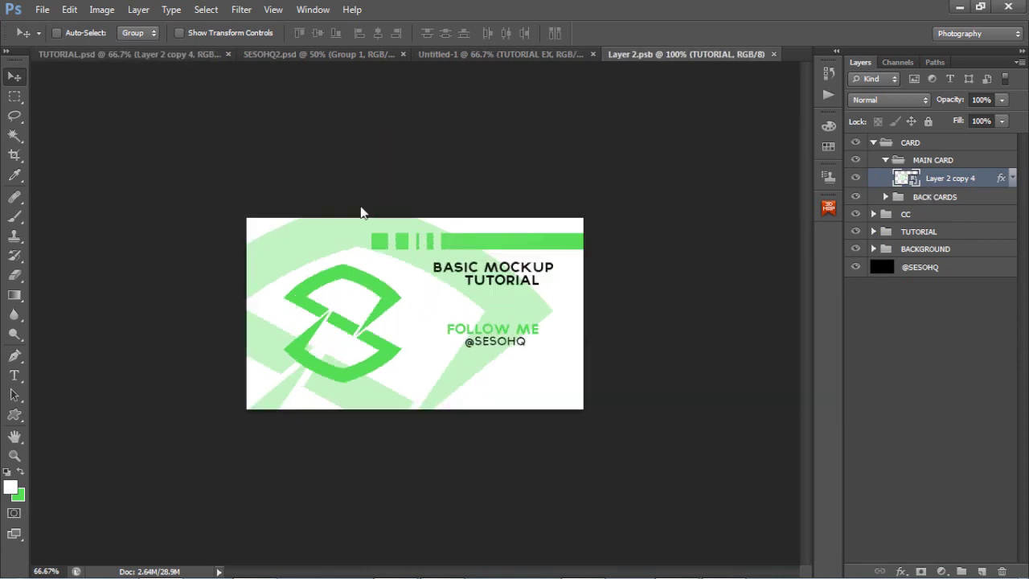
Set the foreground colour to red #cb4646 and fill the card's background layer, Layer 2, with it.
{"action": "left_click", "coordinate": [916, 364]}
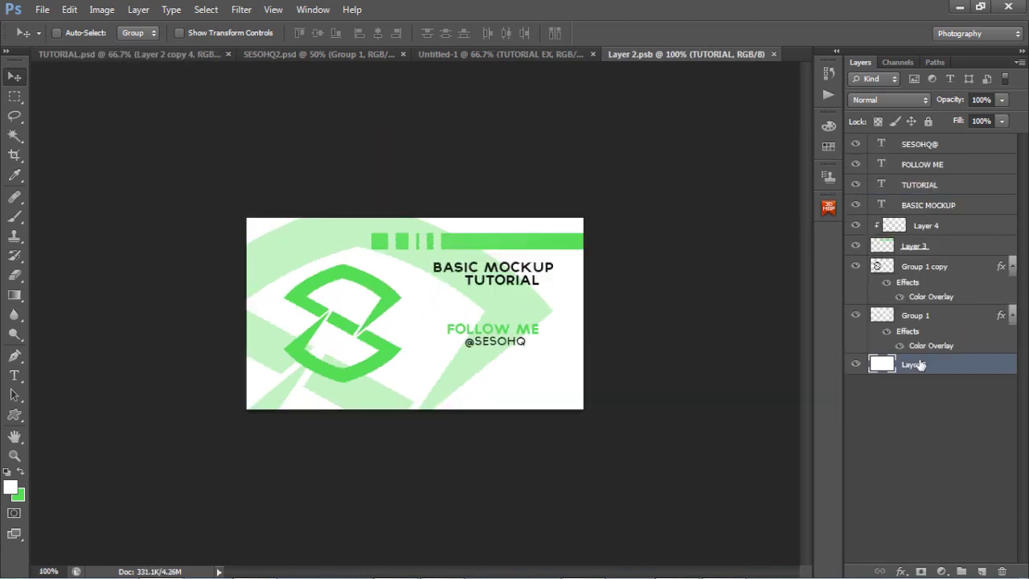
{"action": "left_click", "coordinate": [10, 487]}
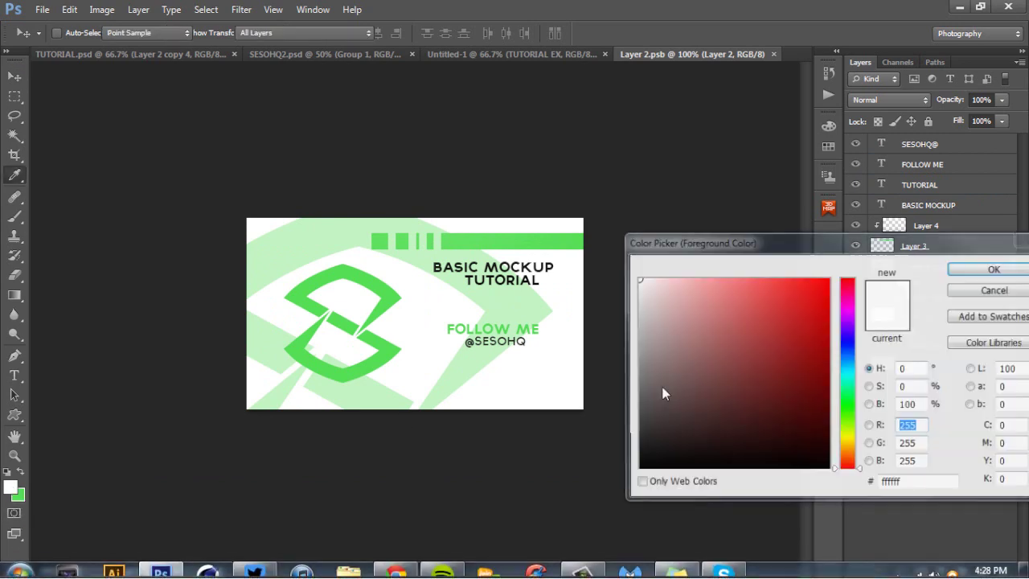
{"action": "left_click", "coordinate": [763, 316]}
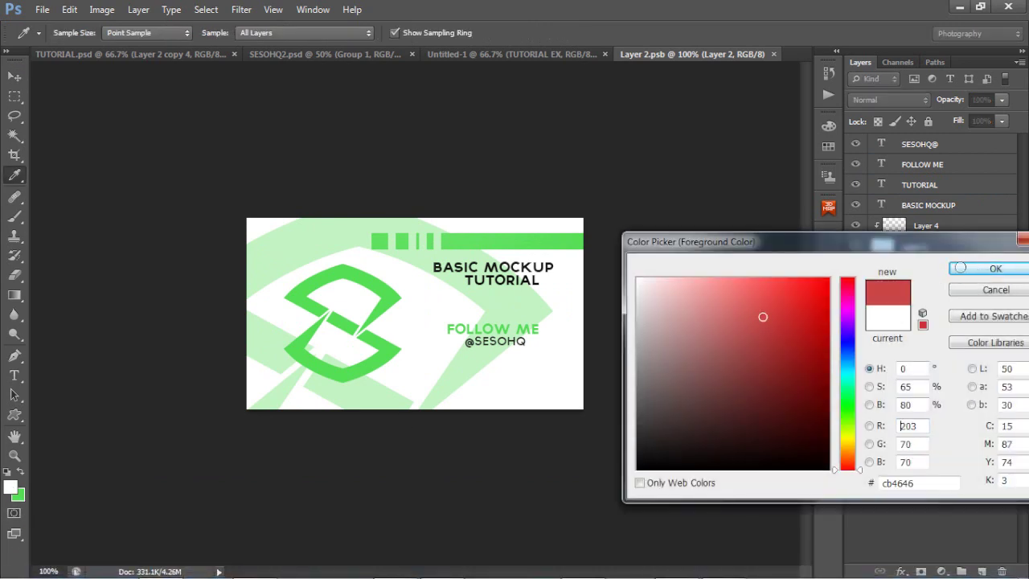
{"action": "key", "text": "Return"}
{"action": "left_click_drag", "start_coordinate": [926, 269], "coordinate": [902, 376]}
{"action": "key", "text": "alt+bracketright"}
{"action": "key", "text": "alt+BackSpace"}
{"action": "key", "text": "ctrl+alt+z"}
{"action": "key", "text": "ctrl+alt+z"}
{"action": "left_click", "coordinate": [929, 364]}
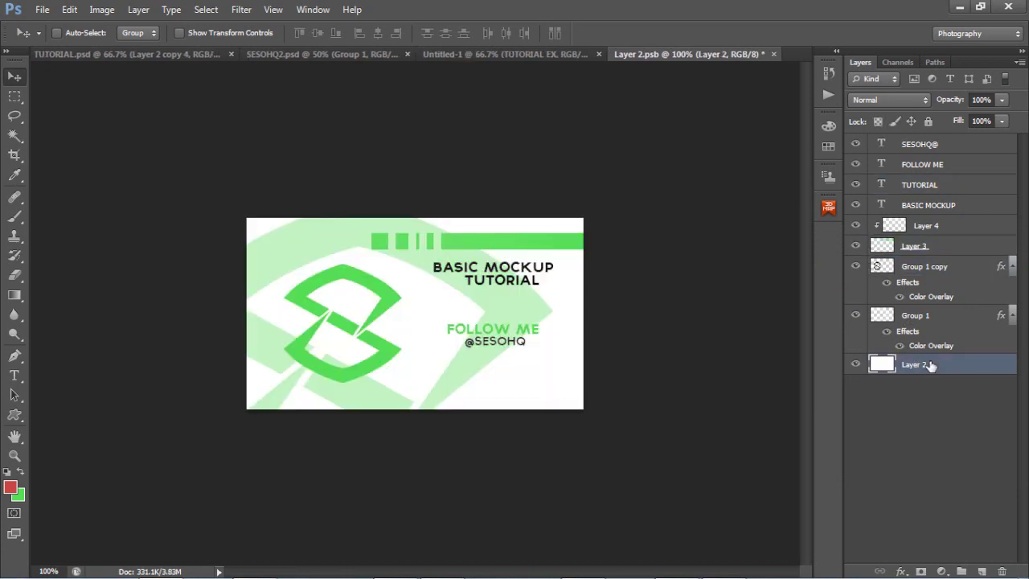
{"action": "key", "text": "alt+BackSpace"}
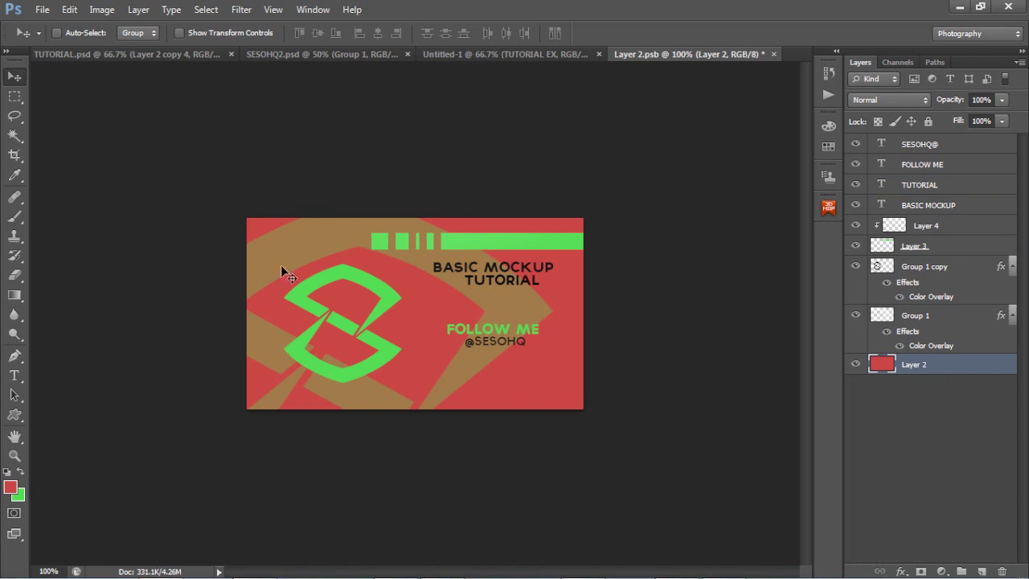
Save and close the Layer 2.psb card contents, and collapse the MAIN CARD and CARD groups in the mockup document.
{"action": "left_click", "coordinate": [773, 54]}
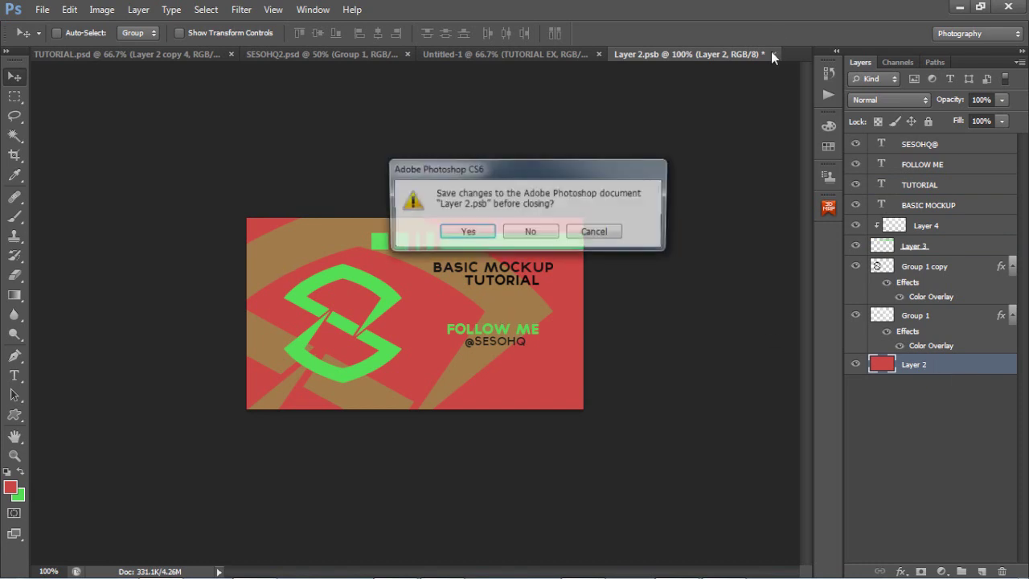
{"action": "left_click", "coordinate": [466, 239]}
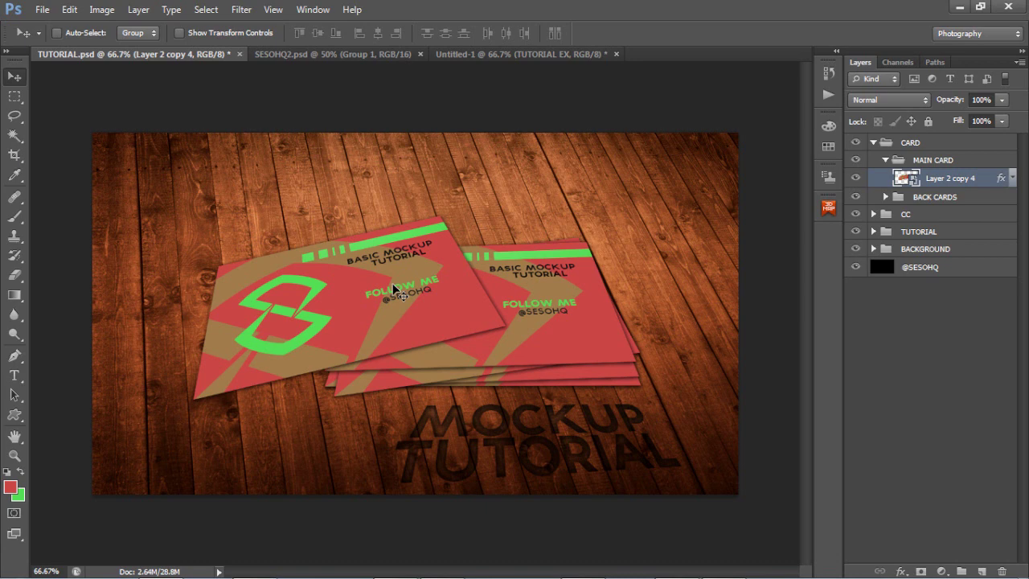
{"action": "left_click", "coordinate": [884, 160]}
{"action": "left_click", "coordinate": [873, 143]}
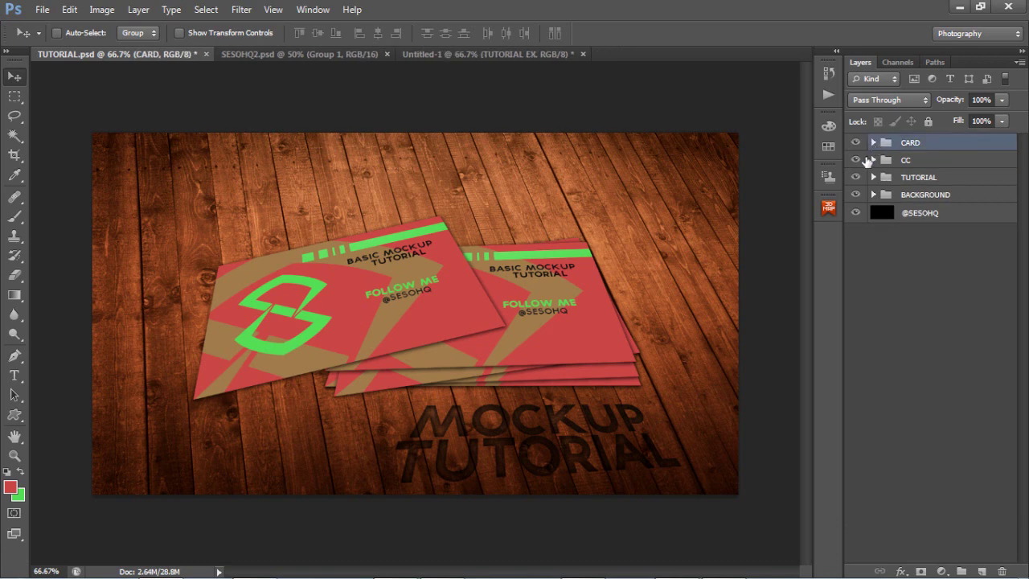
Hide the CARD group and add a new empty layer above it.
{"action": "left_click", "coordinate": [855, 142]}
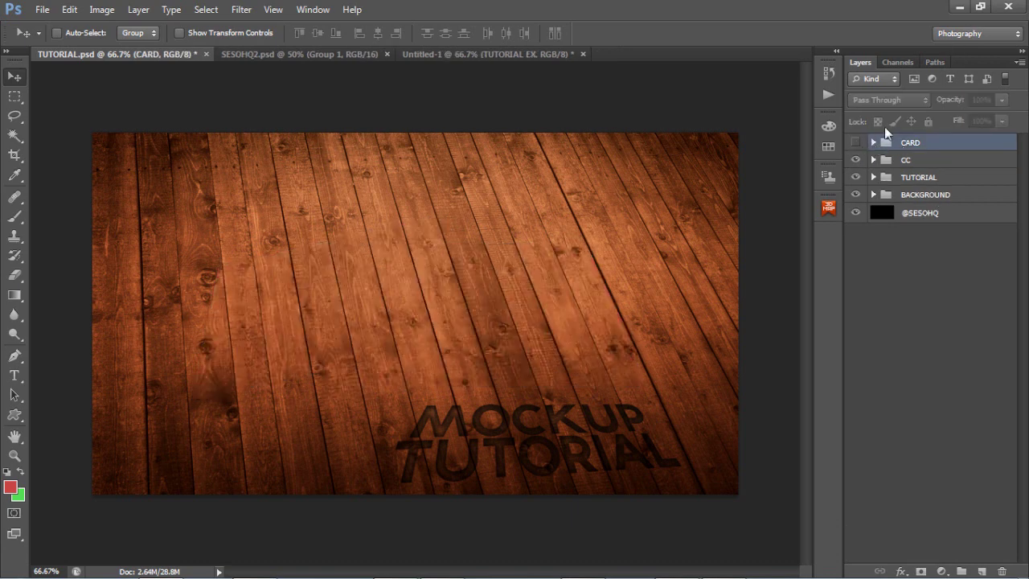
{"action": "left_click", "coordinate": [983, 571]}
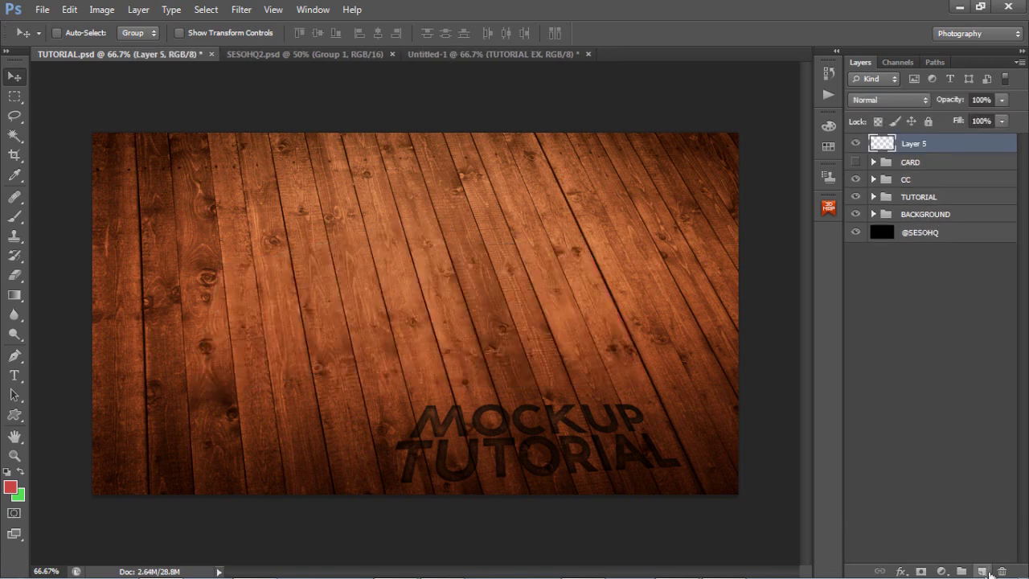
{"action": "key", "text": "m"}
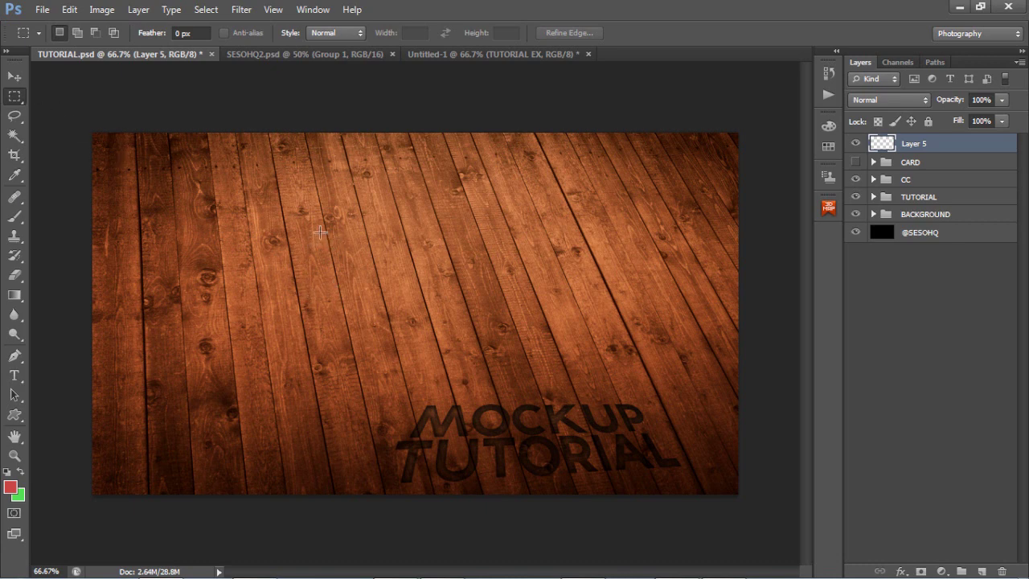
{"action": "left_click_drag", "start_coordinate": [328, 252], "coordinate": [569, 367]}
{"action": "right_click", "coordinate": [535, 314]}
{"action": "left_click", "coordinate": [573, 35]}
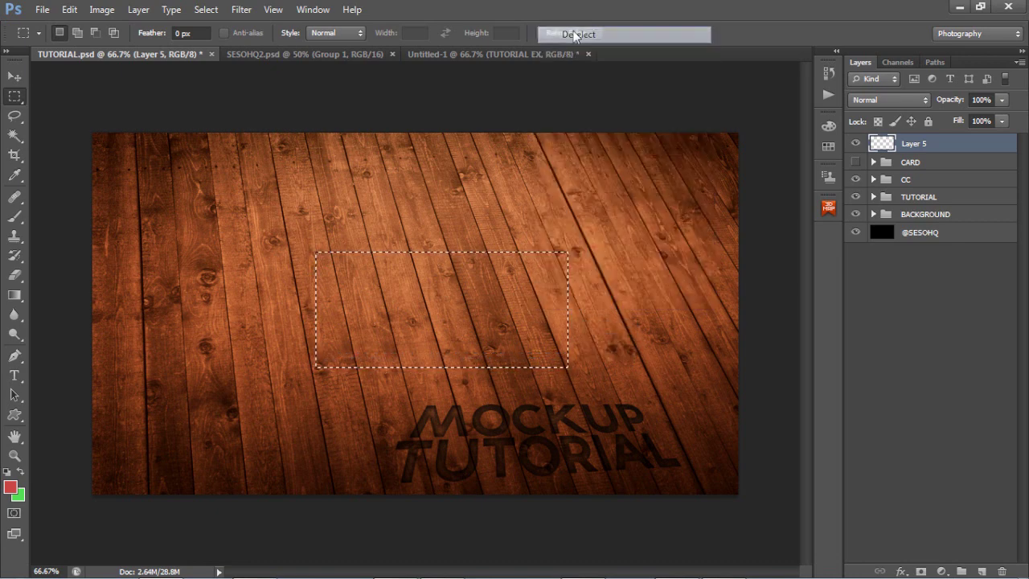
Create a new document from the CARD preset, 3.5 by 2 inches at 300 pixels/centimeter with a white background, and activate the Move tool.
{"action": "left_click", "coordinate": [42, 9]}
{"action": "left_click", "coordinate": [59, 31]}
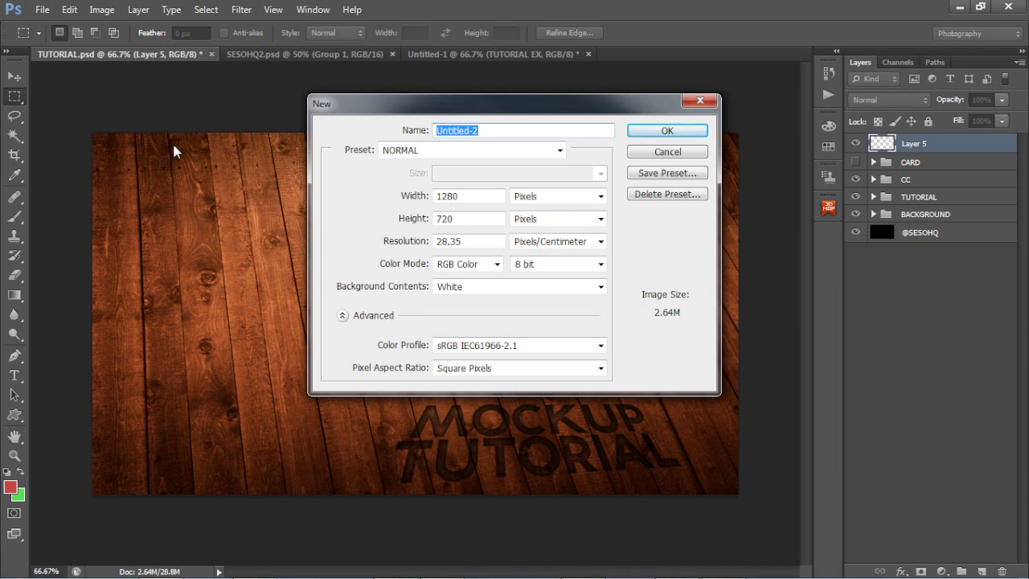
{"action": "left_click", "coordinate": [381, 153]}
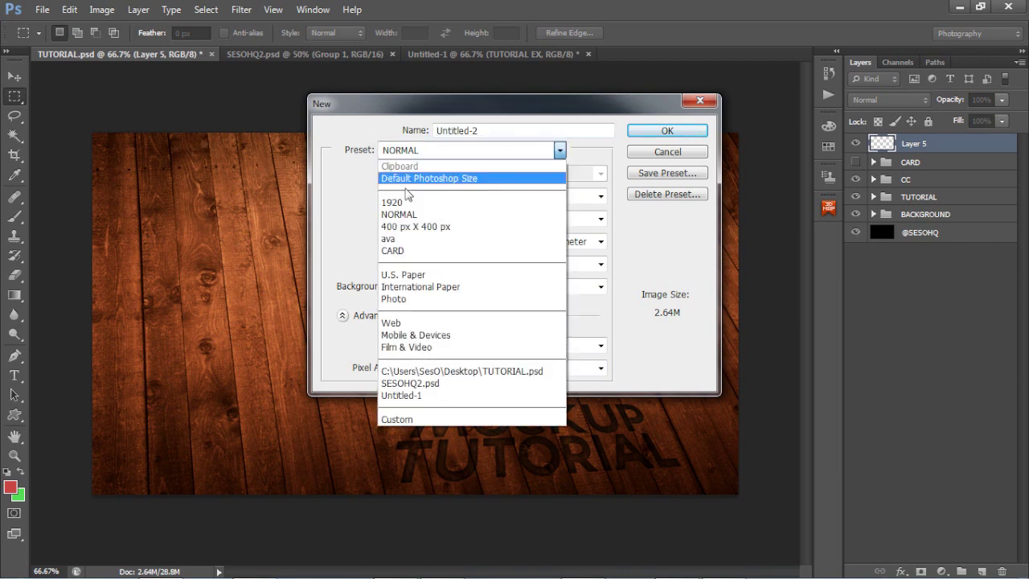
{"action": "left_click", "coordinate": [418, 249]}
{"action": "double_click", "coordinate": [435, 195]}
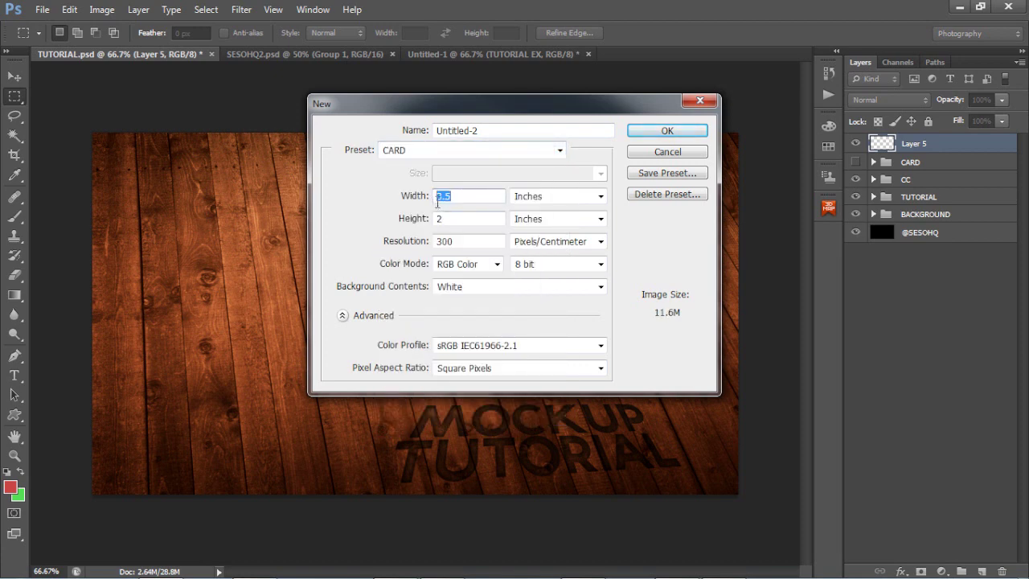
{"action": "double_click", "coordinate": [438, 220]}
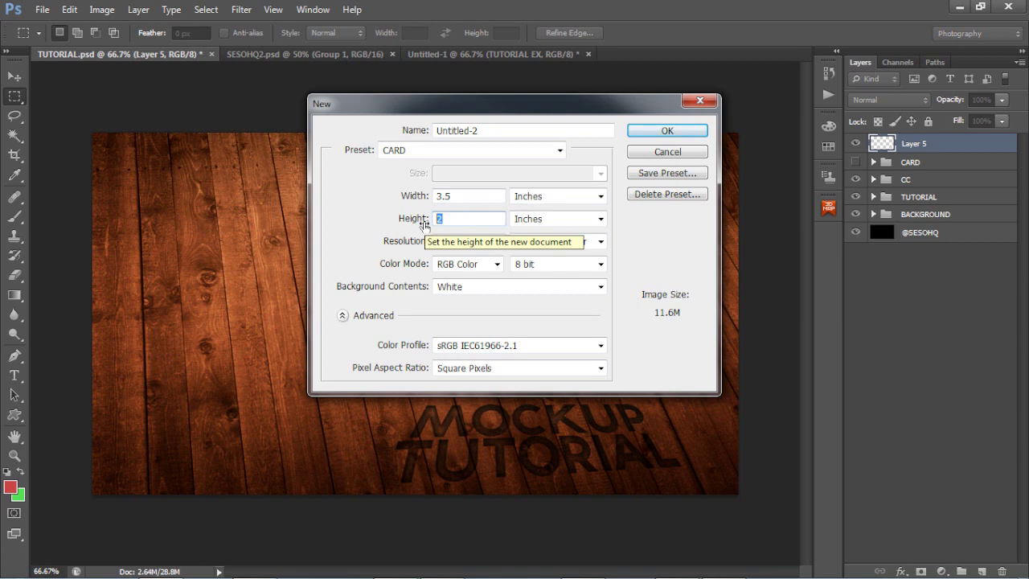
{"action": "left_click_drag", "start_coordinate": [507, 115], "coordinate": [440, 127]}
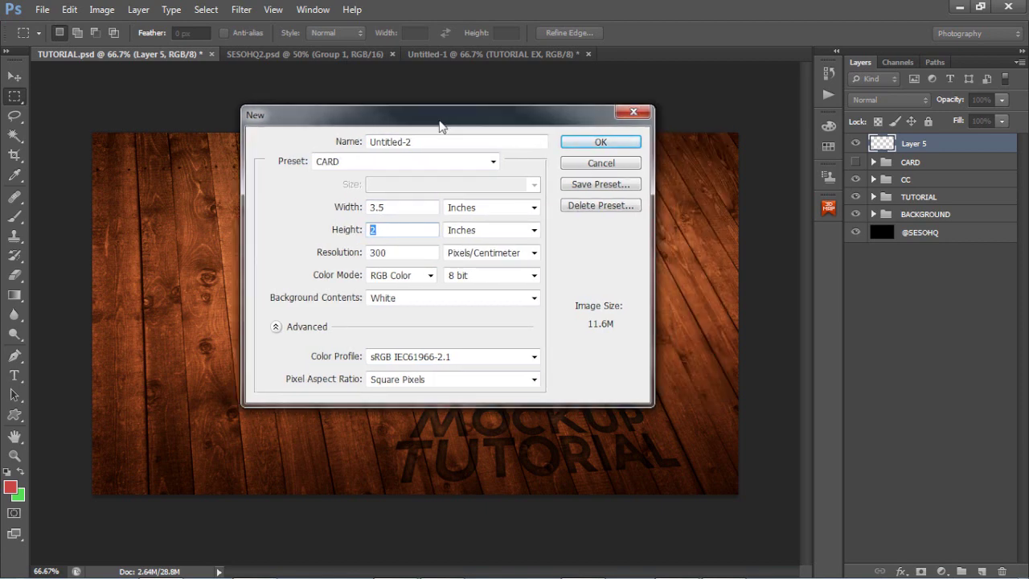
{"action": "left_click", "coordinate": [399, 164]}
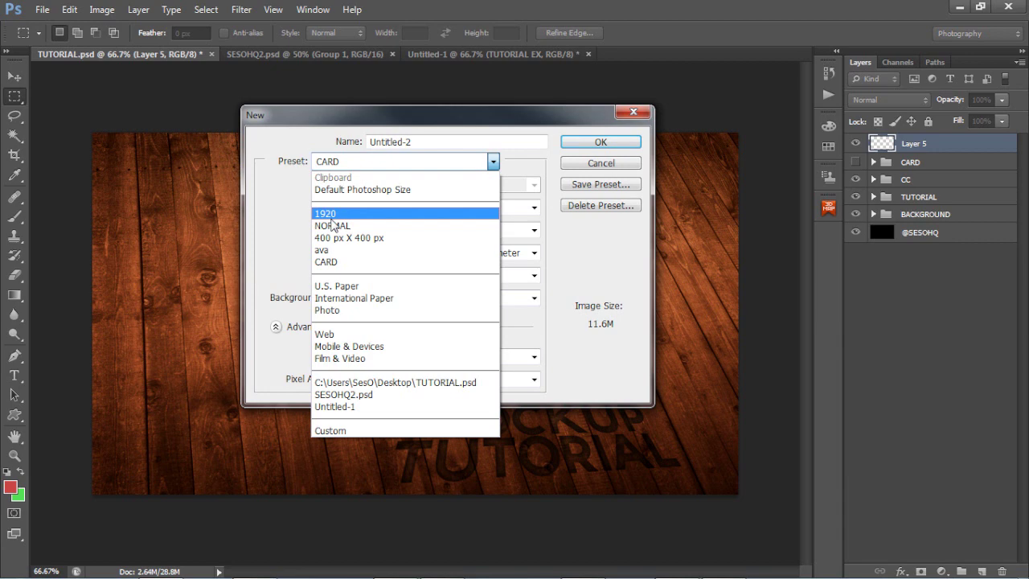
{"action": "left_click", "coordinate": [336, 262]}
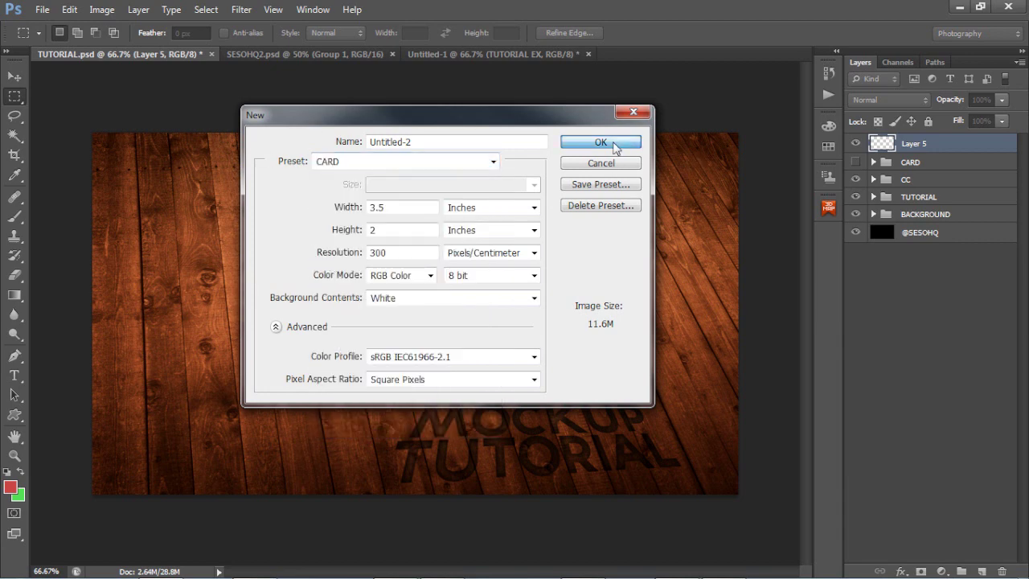
{"action": "left_click", "coordinate": [601, 142]}
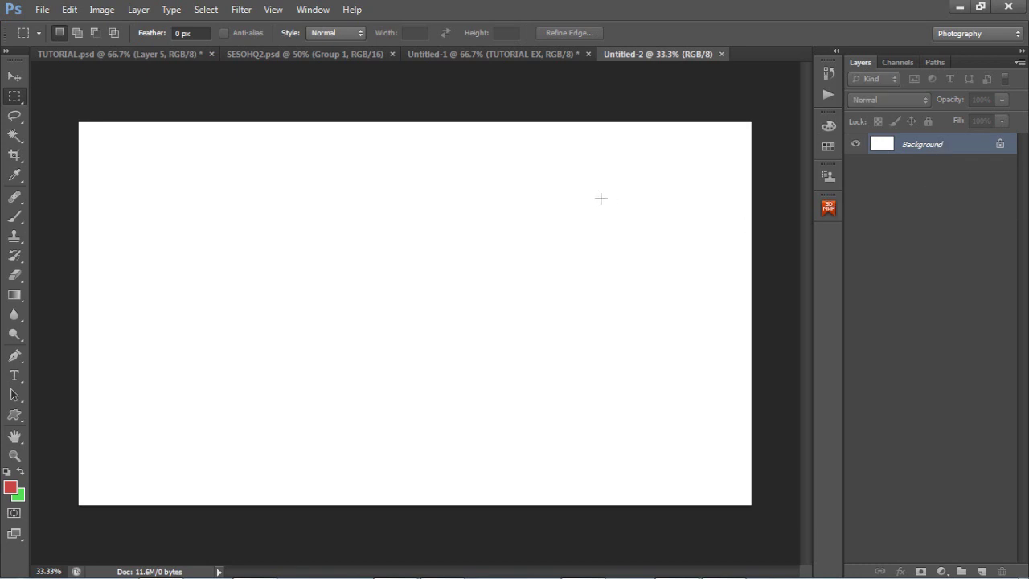
{"action": "key", "text": "v"}
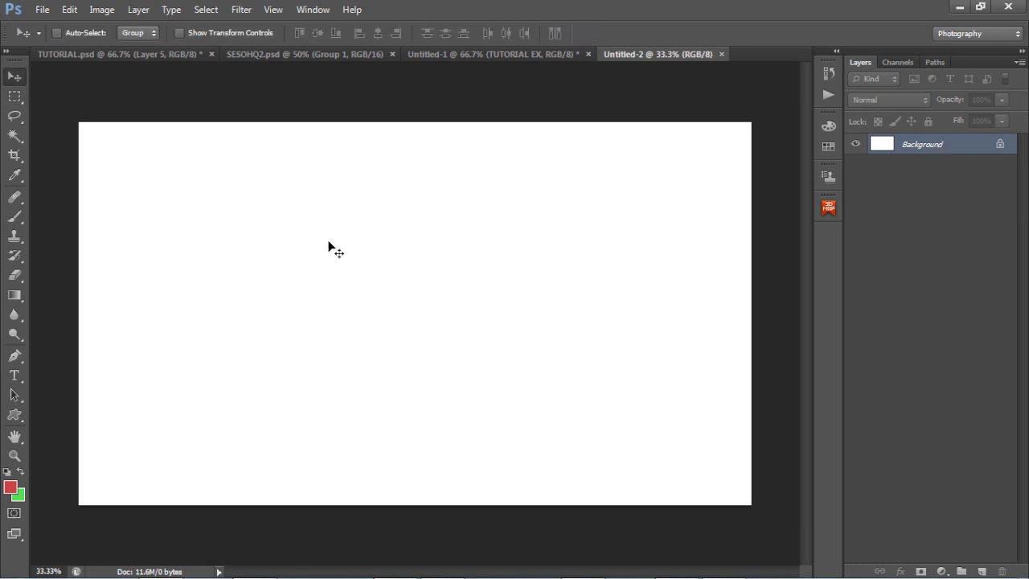
{"action": "left_click", "coordinate": [95, 55]}
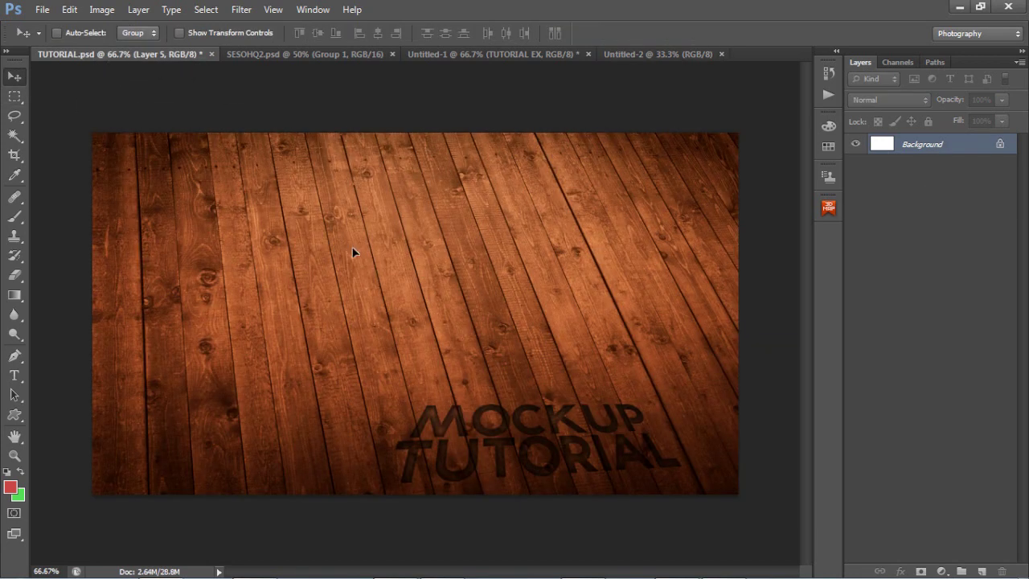
{"action": "key", "text": "ctrl+v"}
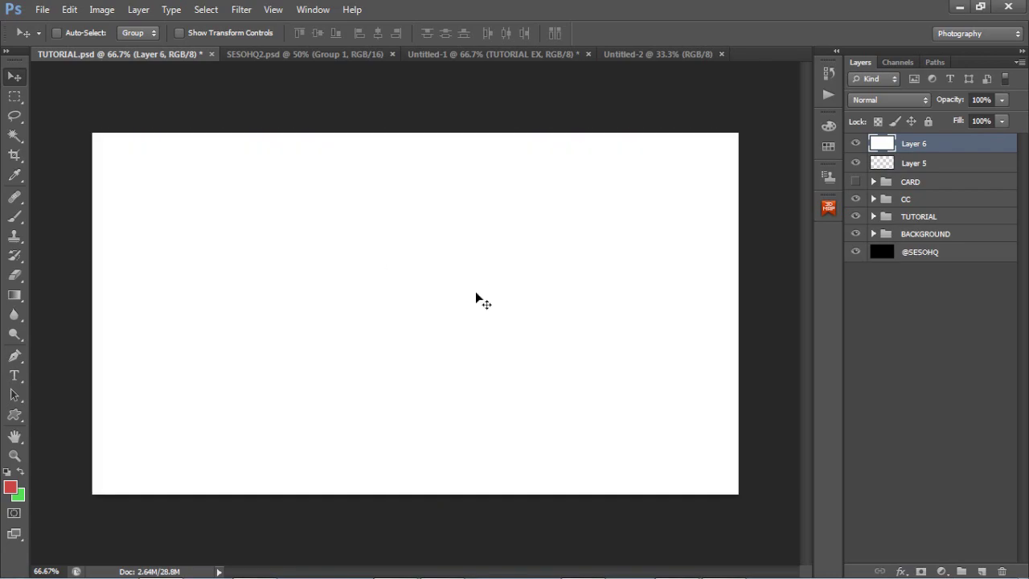
{"action": "key", "text": "ctrl+z"}
Create a new 3.5 by 2 inch document at 50 pixels/centimeter with a white background.
{"action": "left_click", "coordinate": [43, 9]}
{"action": "left_click", "coordinate": [48, 20]}
{"action": "double_click", "coordinate": [394, 250]}
{"action": "type", "text": "50"}
{"action": "left_click", "coordinate": [584, 142]}
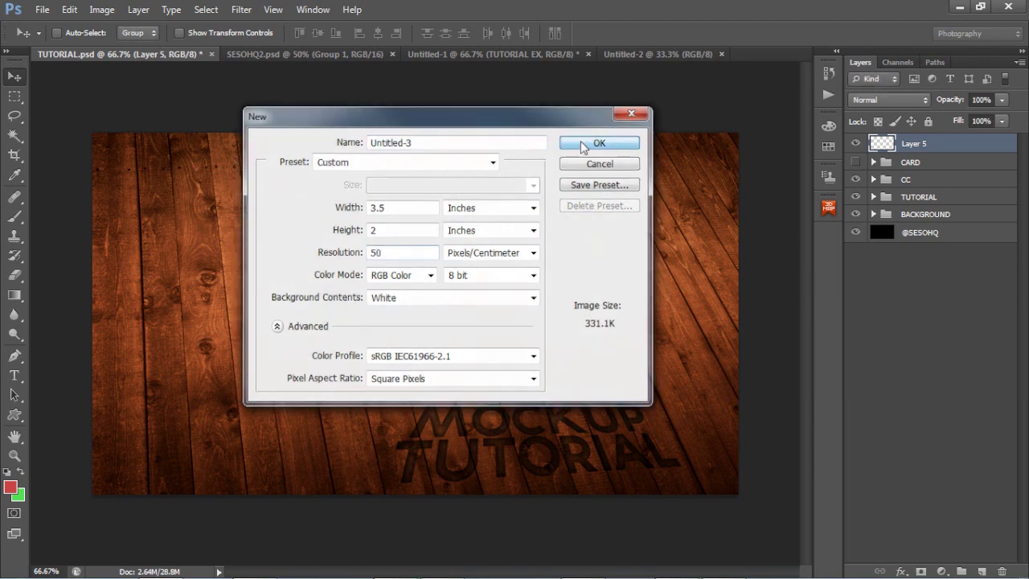
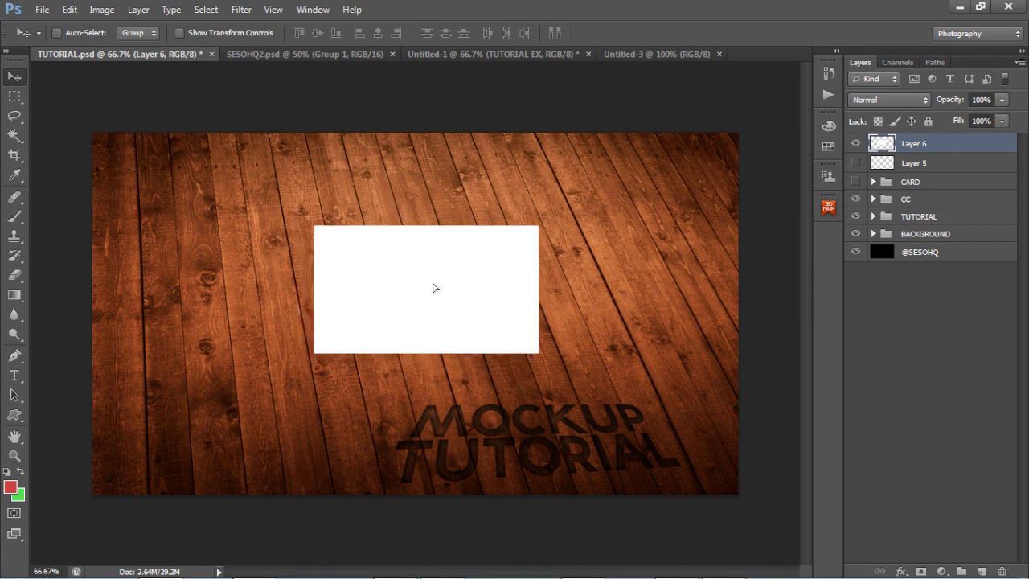
In Untitled-1, expand the TUTORIAL EX group and open the contents of the Group 1 smart object for editing.
{"action": "left_click", "coordinate": [452, 56]}
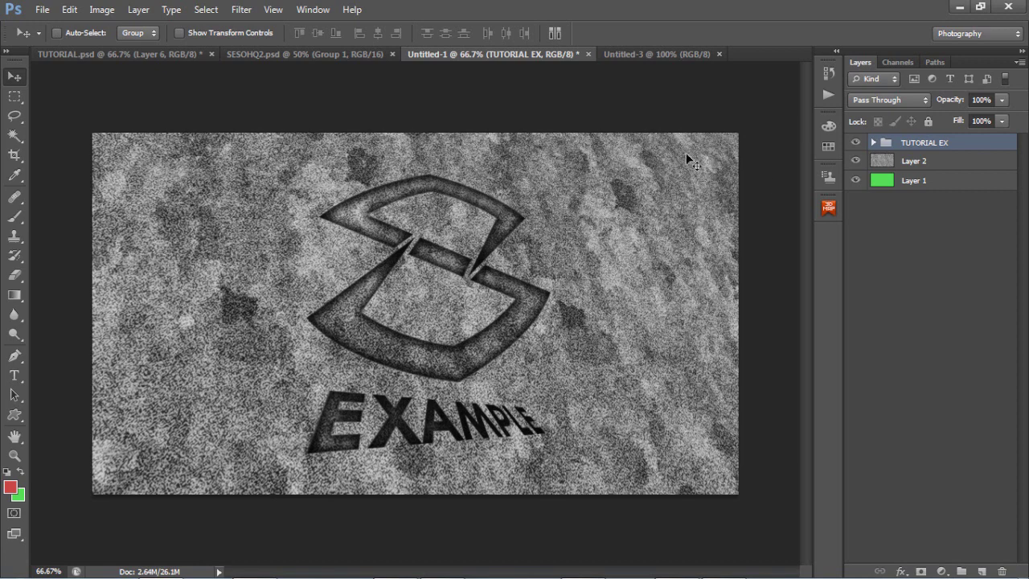
{"action": "left_click", "coordinate": [872, 142]}
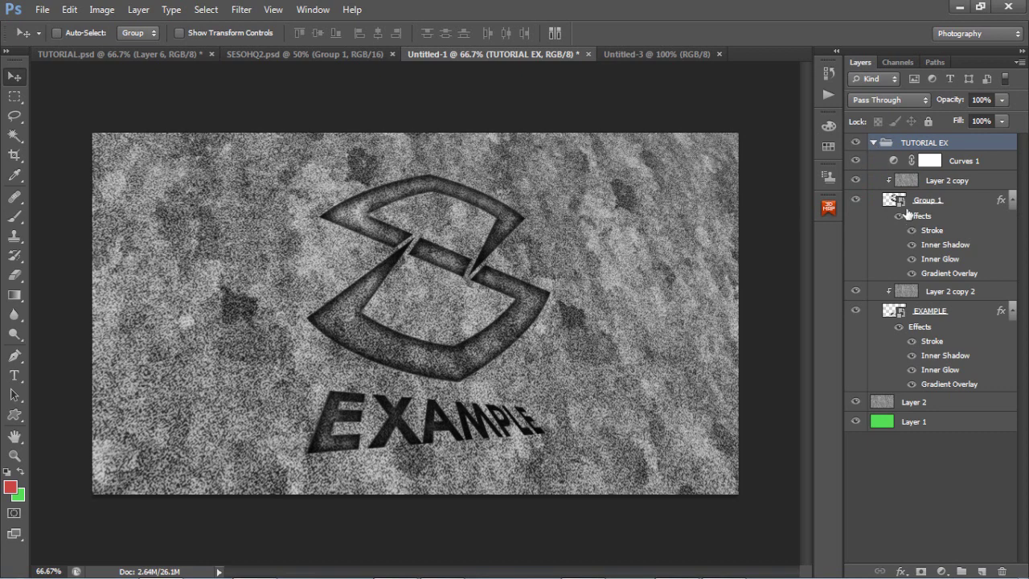
{"action": "double_click", "coordinate": [903, 203]}
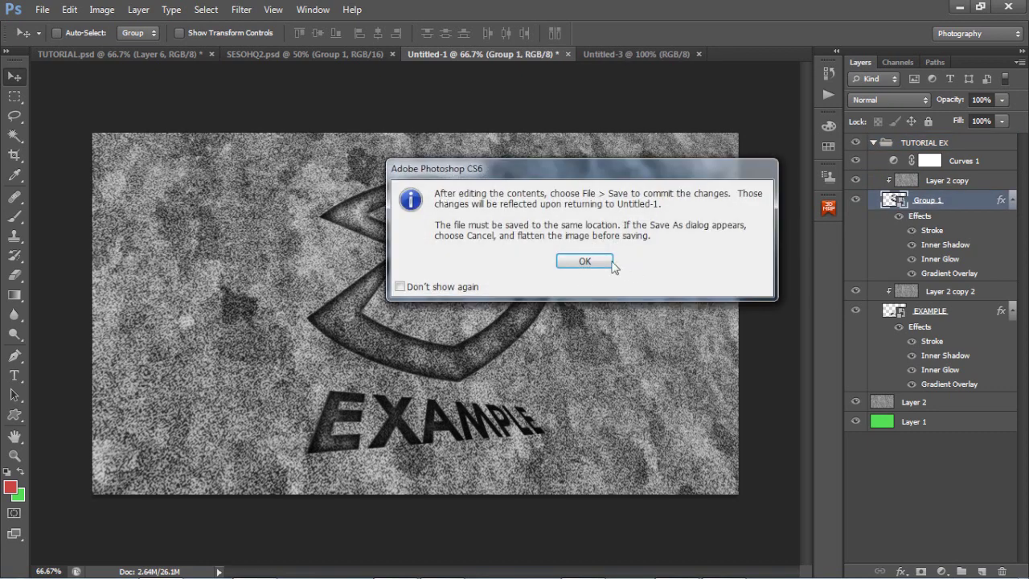
{"action": "left_click", "coordinate": [586, 263]}
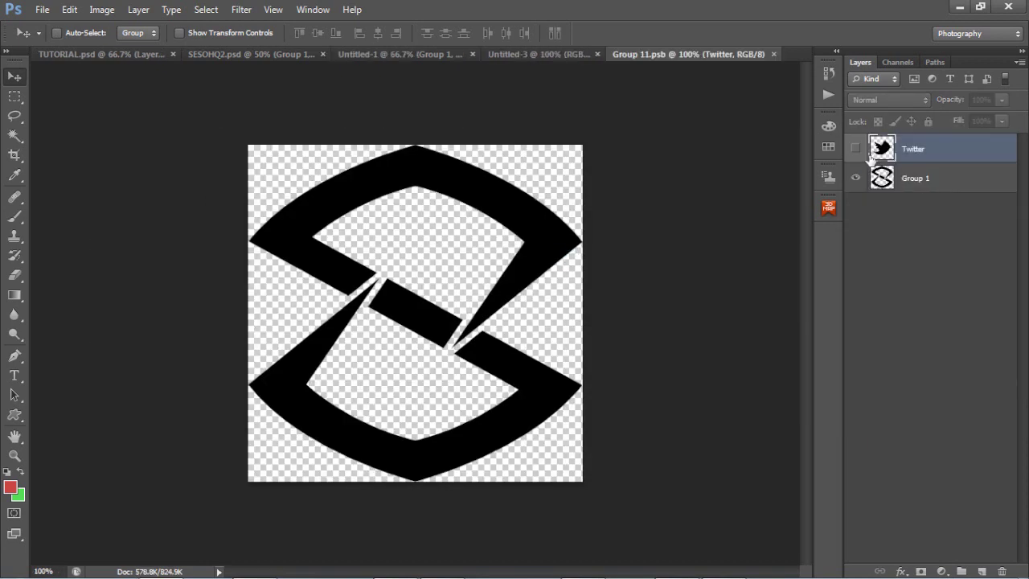
Hide Group 1 and show the Twitter layer in the contents, save them, and return to Untitled-1 with the EXAMPLE layer selected.
{"action": "left_click", "coordinate": [855, 178]}
{"action": "left_click", "coordinate": [855, 148]}
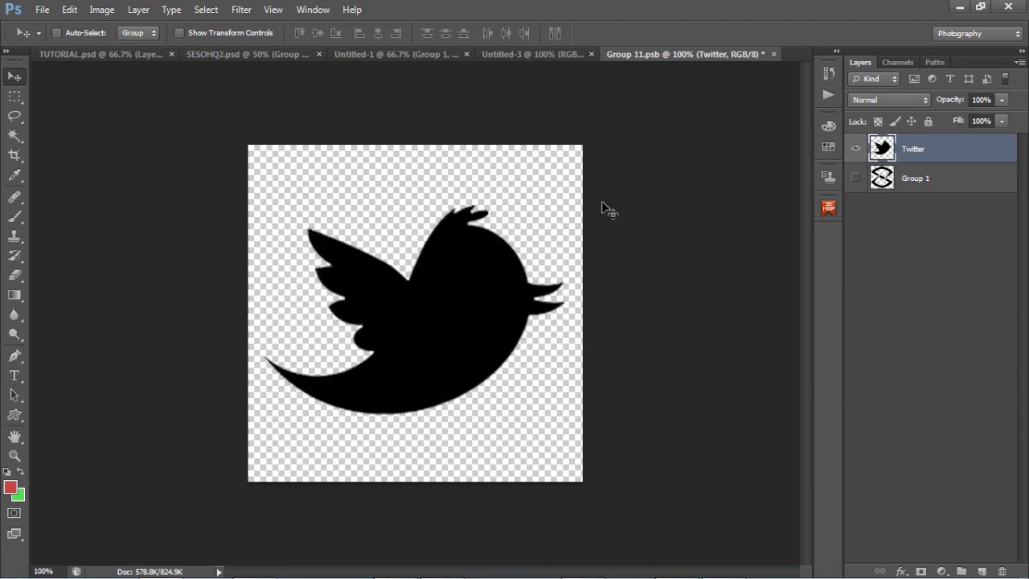
{"action": "key", "text": "ctrl+s"}
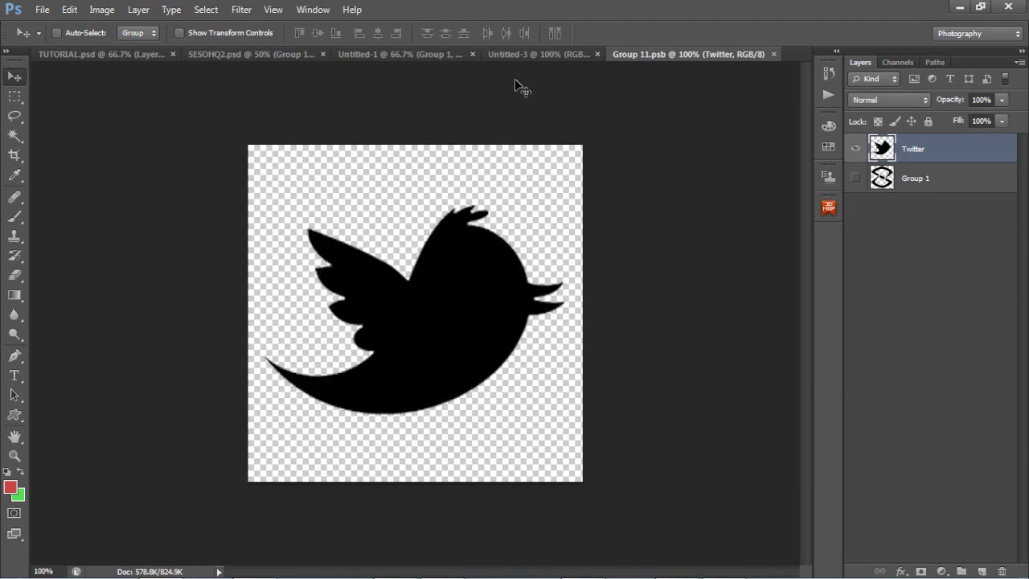
{"action": "left_click", "coordinate": [396, 54]}
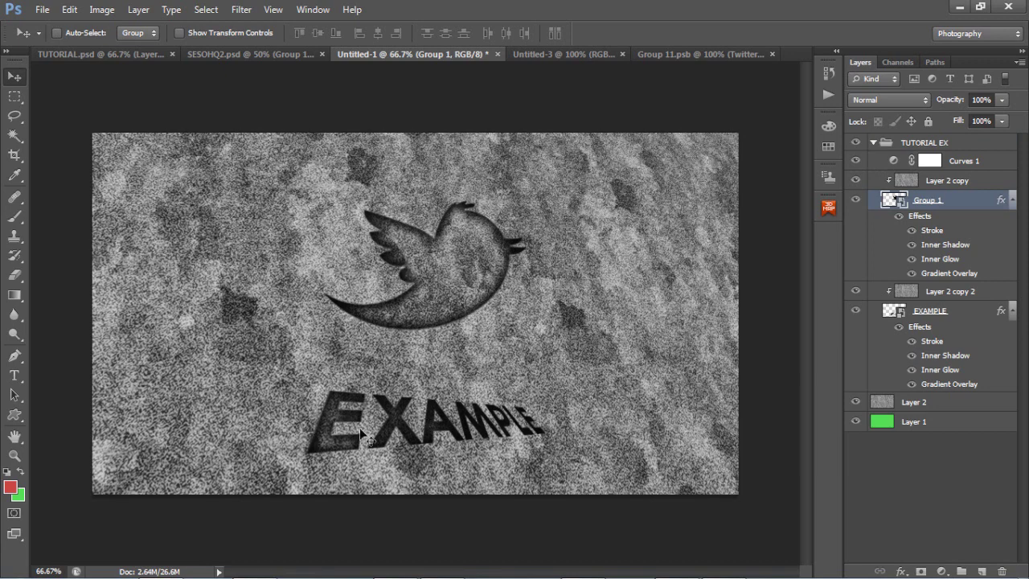
{"action": "right_click", "coordinate": [900, 313]}
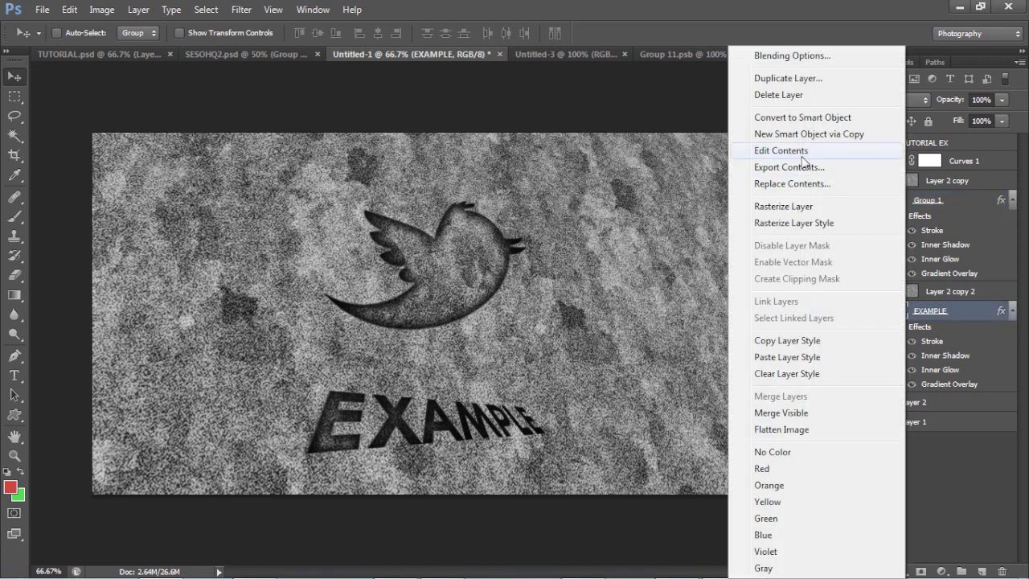
{"action": "left_click", "coordinate": [960, 312]}
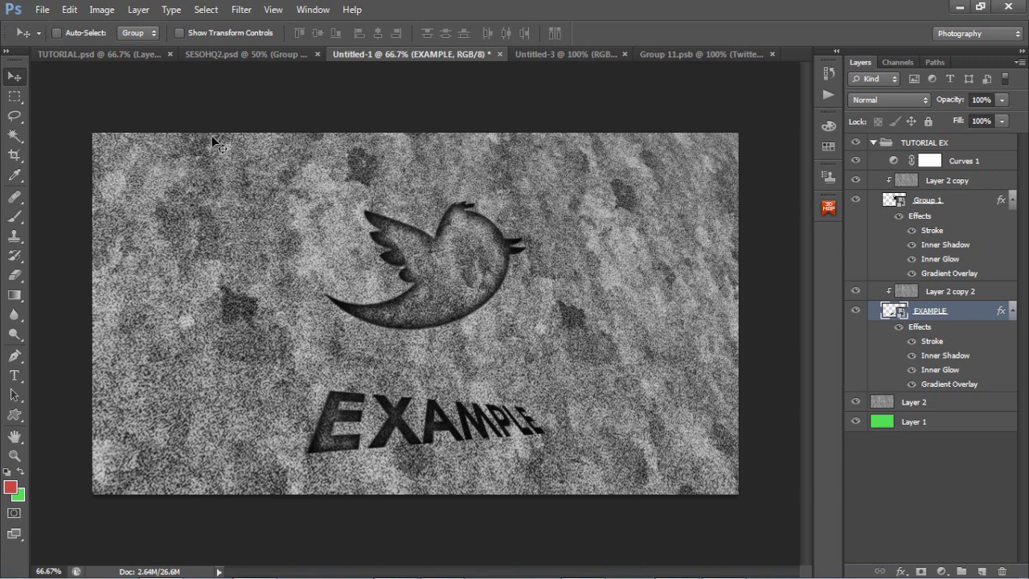
Switch to TUTORIAL.psd, convert the white card on Layer 6 to a smart object, and shift it slightly to the left.
{"action": "left_click", "coordinate": [103, 56]}
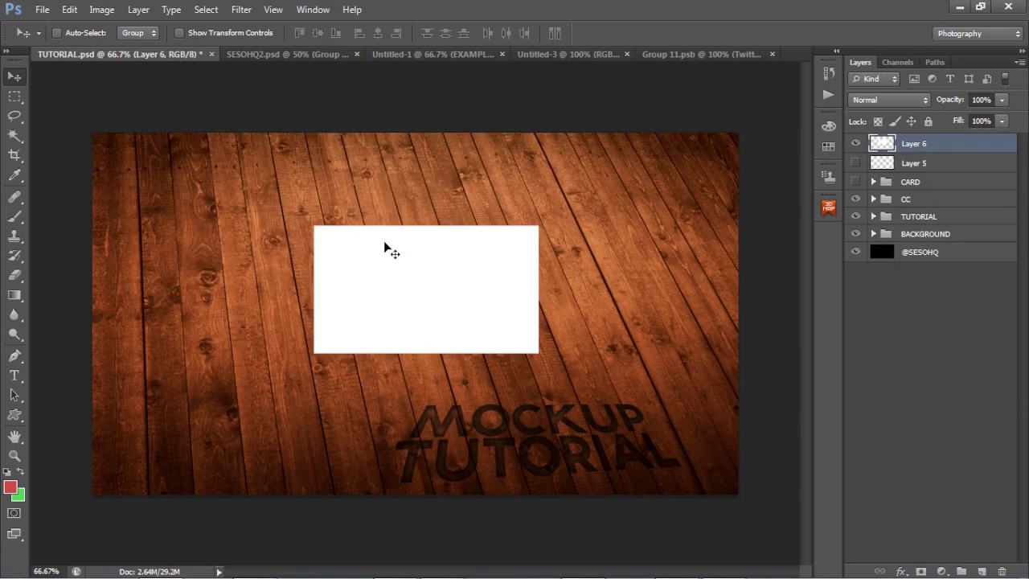
{"action": "right_click", "coordinate": [959, 143]}
{"action": "left_click", "coordinate": [848, 146]}
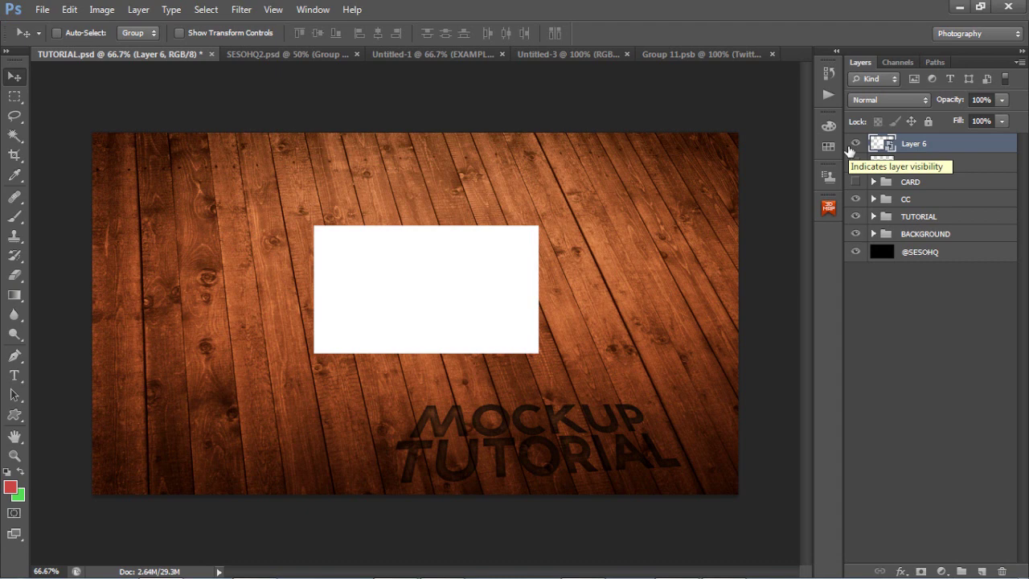
{"action": "mouse_move", "coordinate": [631, 231]}
{"action": "left_mouse_down"}
{"action": "mouse_move", "coordinate": [599, 230]}
{"action": "mouse_move", "coordinate": [614, 228]}
{"action": "left_mouse_up"}
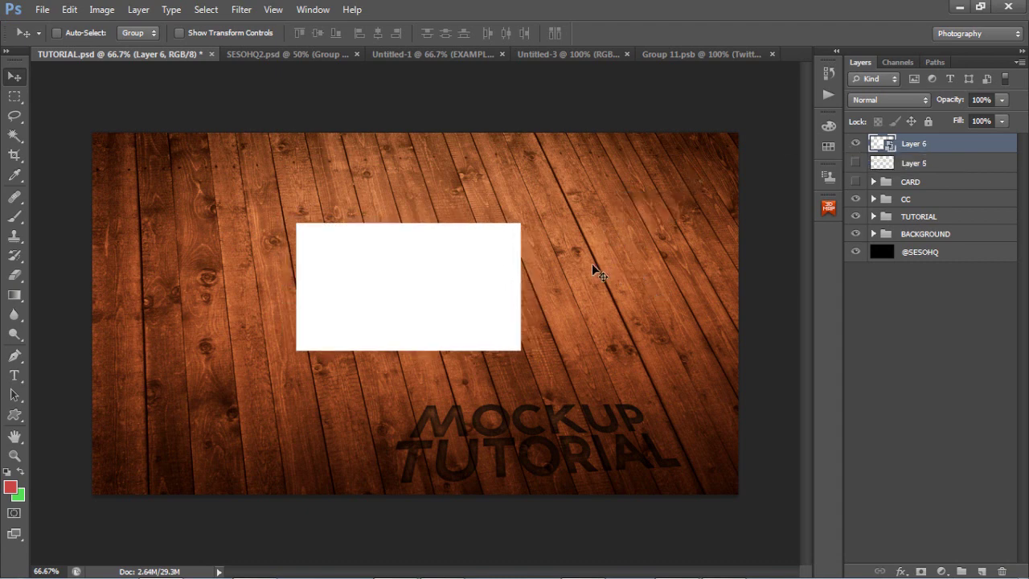
Start a Perspective transform on the Layer 6 card and stretch its left edge to 123.62% height.
{"action": "key", "text": "ctrl+t"}
{"action": "right_click", "coordinate": [469, 274]}
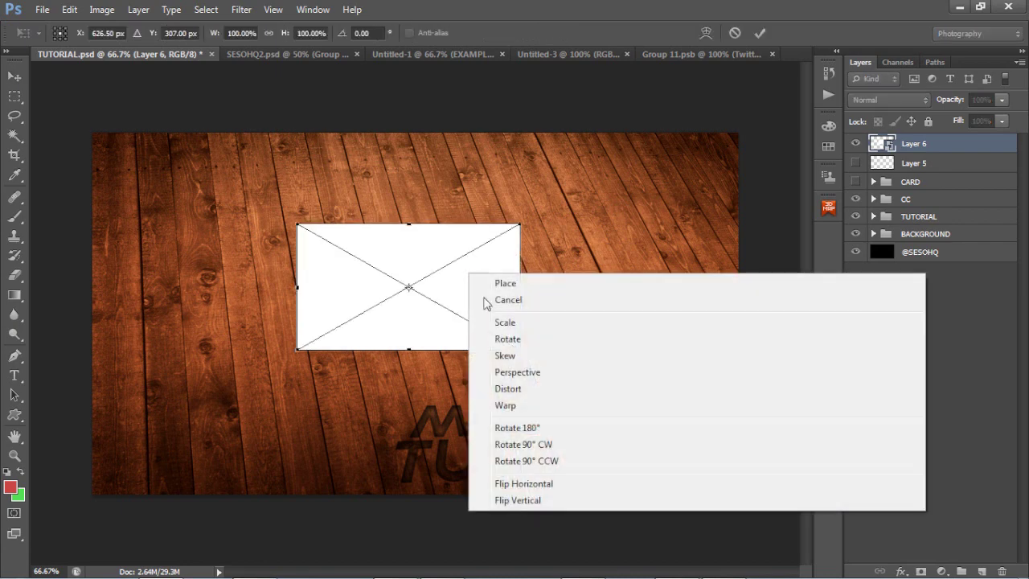
{"action": "left_click", "coordinate": [511, 375]}
{"action": "mouse_move", "coordinate": [298, 352]}
{"action": "left_mouse_down"}
{"action": "mouse_move", "coordinate": [286, 379]}
{"action": "mouse_move", "coordinate": [302, 366]}
{"action": "left_mouse_up"}
Distort the card by pulling its lower-right corner outward and raising its upper-right corner, apply the transform, and shift the card slightly right.
{"action": "right_click", "coordinate": [418, 294]}
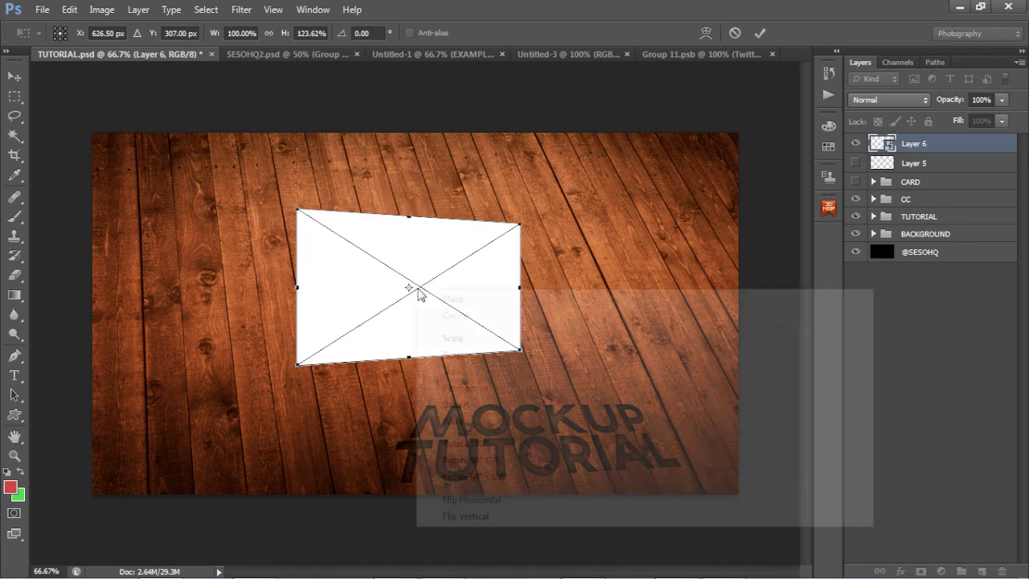
{"action": "left_click", "coordinate": [455, 406]}
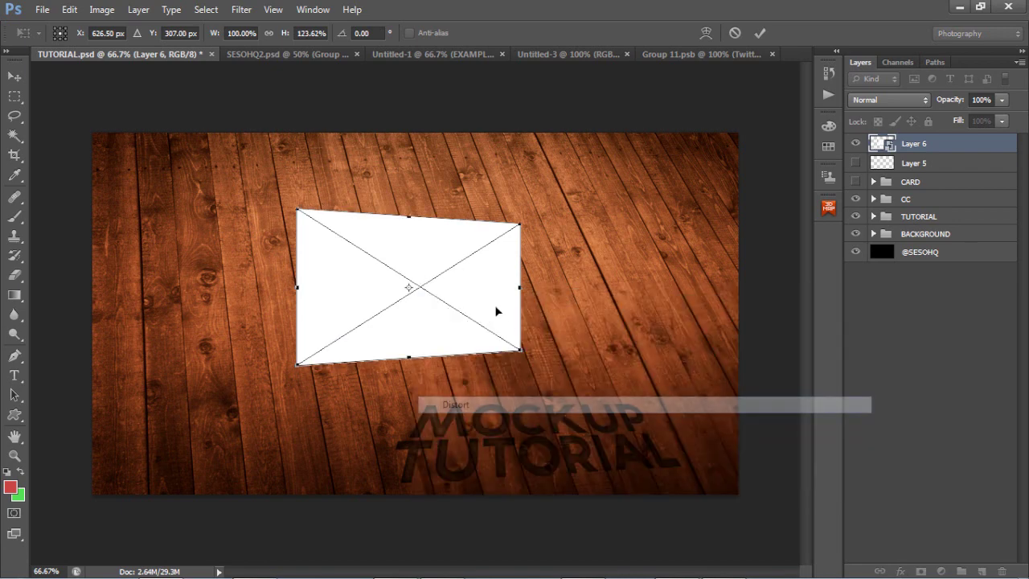
{"action": "left_click_drag", "start_coordinate": [521, 351], "coordinate": [549, 308]}
{"action": "left_click_drag", "start_coordinate": [521, 223], "coordinate": [521, 215]}
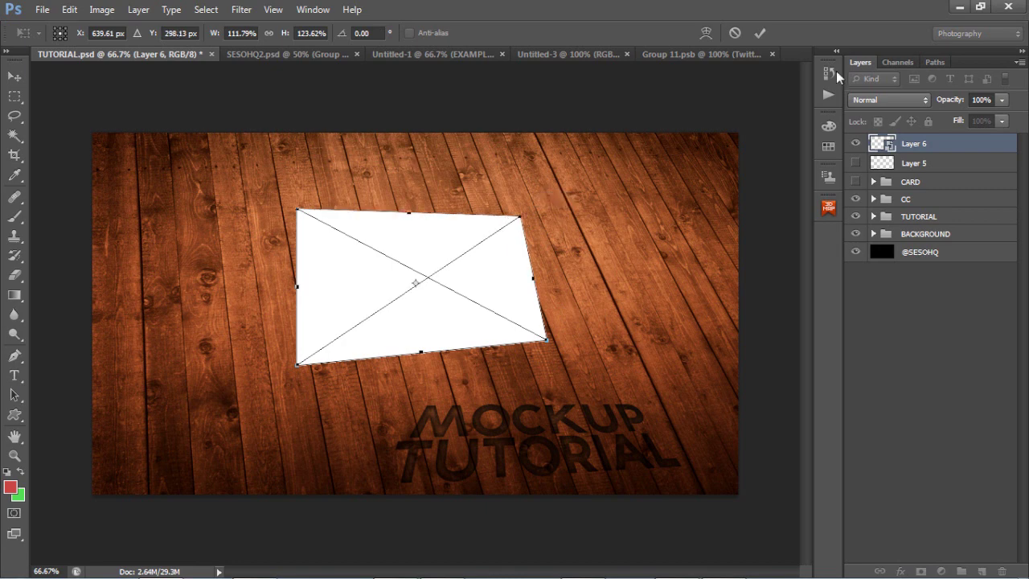
{"action": "left_click", "coordinate": [760, 32]}
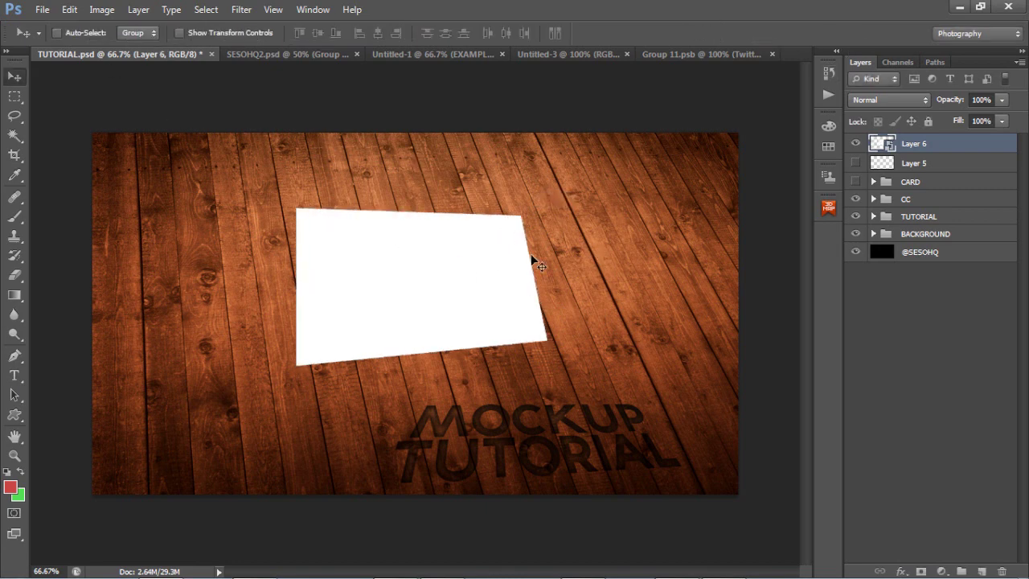
{"action": "left_click_drag", "start_coordinate": [532, 261], "coordinate": [538, 259]}
{"action": "left_click_drag", "start_coordinate": [619, 226], "coordinate": [638, 226]}
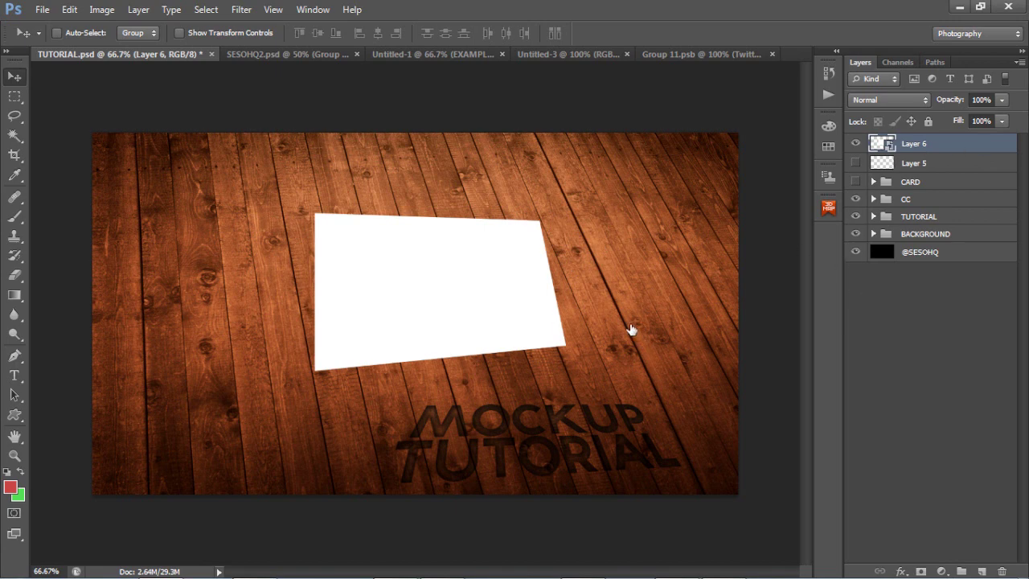
Add a drop shadow to Layer 6 with distance 3 px, spread 3% and size 11 px.
{"action": "double_click", "coordinate": [965, 143]}
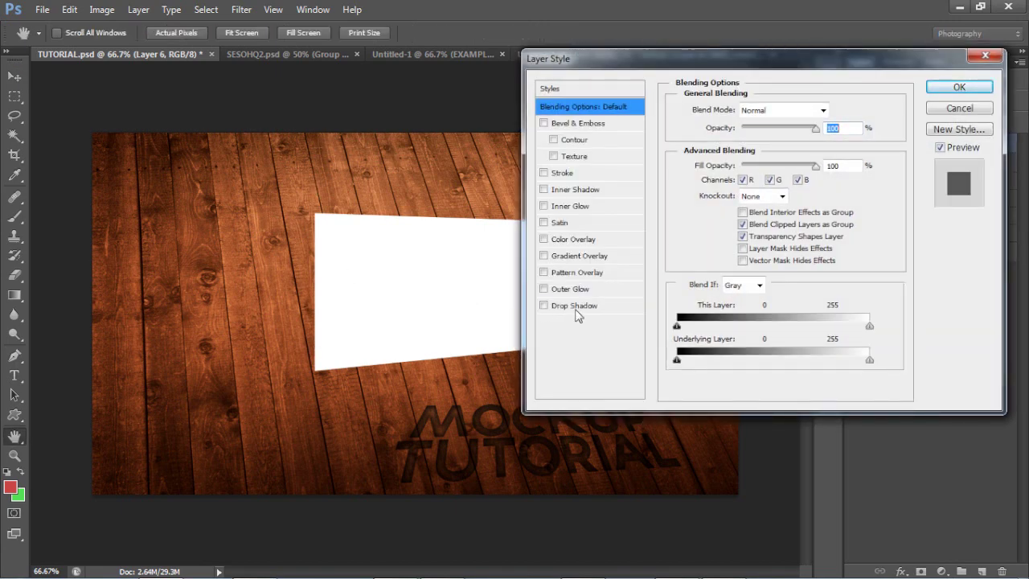
{"action": "left_click", "coordinate": [574, 306]}
{"action": "left_click", "coordinate": [831, 175]}
{"action": "double_click", "coordinate": [830, 174]}
{"action": "type", "text": "3"}
{"action": "key", "text": "Tab"}
{"action": "type", "text": "3"}
{"action": "key", "text": "Tab"}
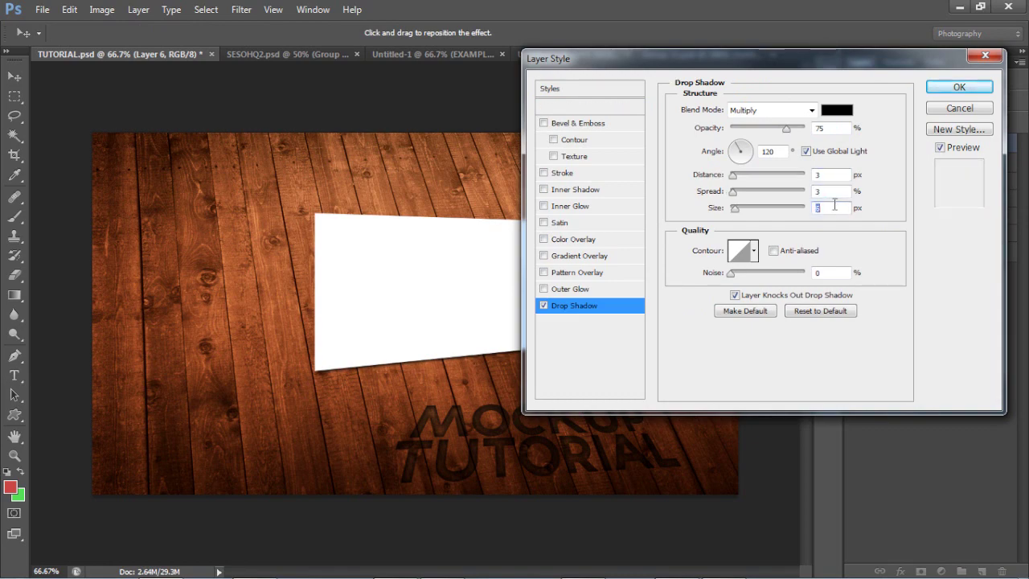
{"action": "type", "text": "11"}
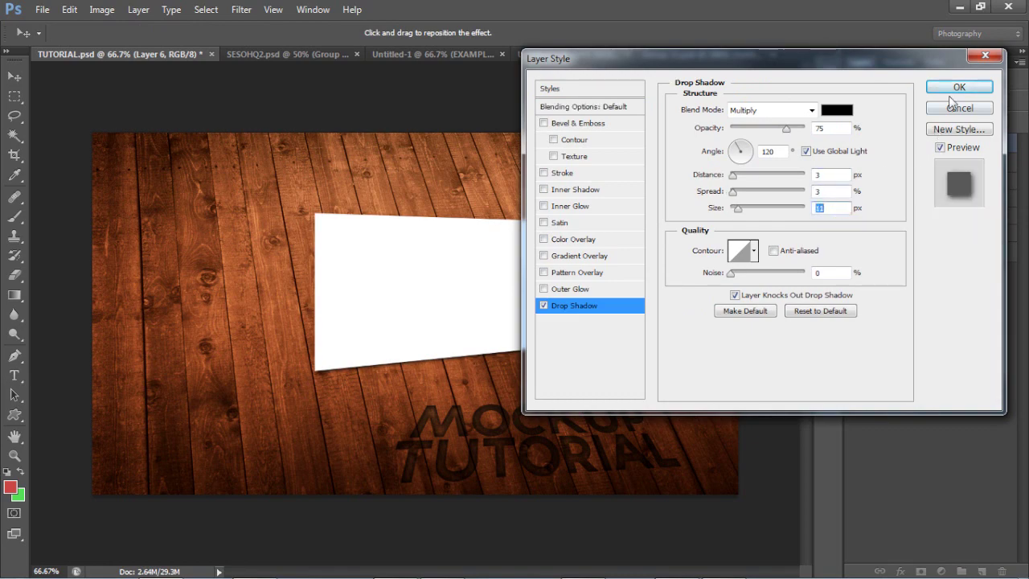
{"action": "left_click", "coordinate": [956, 87]}
Shift the card a little further right, duplicate Layer 6, and offset the copy slightly up and to the left.
{"action": "left_click_drag", "start_coordinate": [568, 299], "coordinate": [584, 306]}
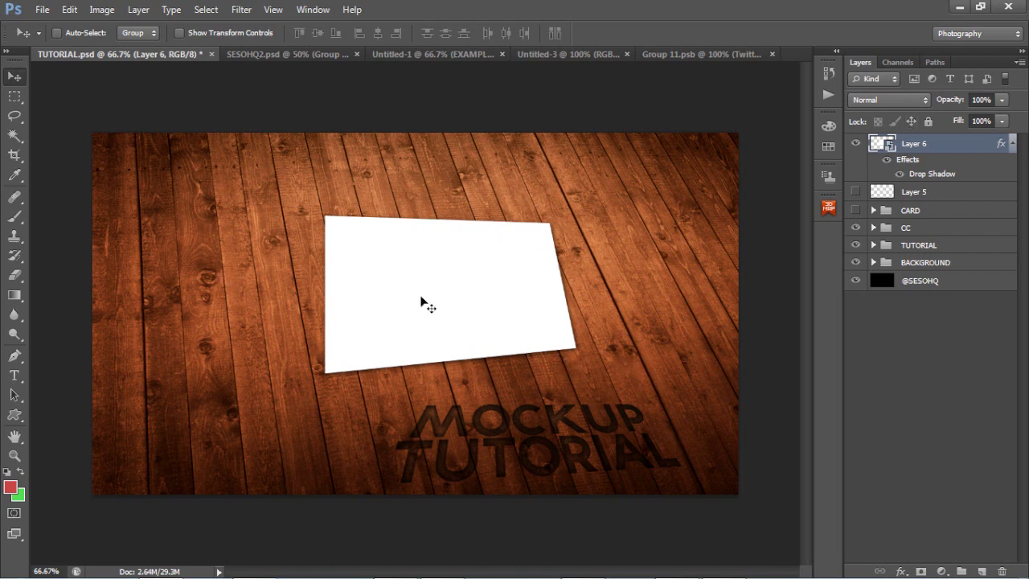
{"action": "left_click_drag", "start_coordinate": [416, 291], "coordinate": [427, 294]}
{"action": "key", "text": "ctrl+j"}
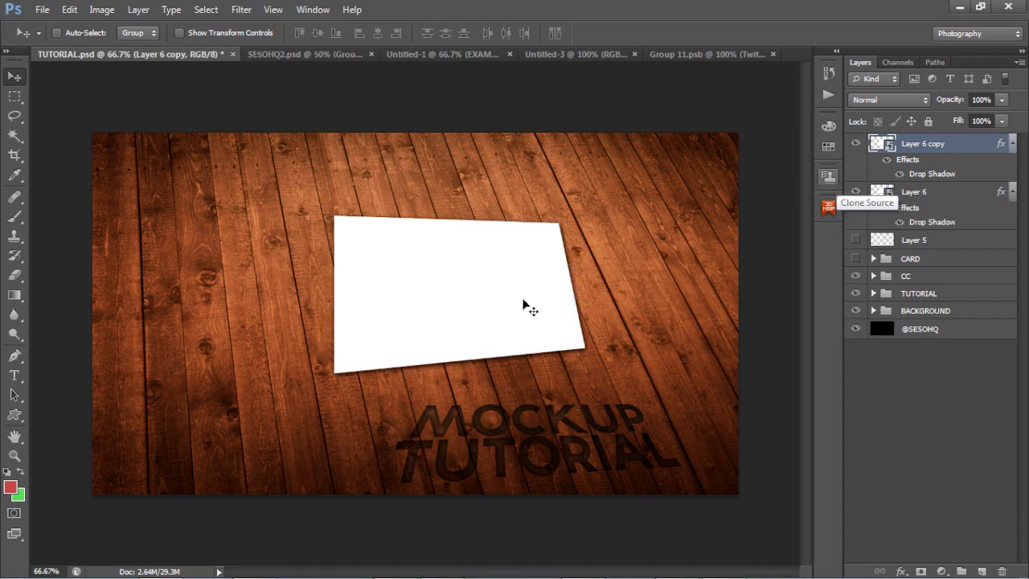
{"action": "left_click_drag", "start_coordinate": [523, 299], "coordinate": [503, 290]}
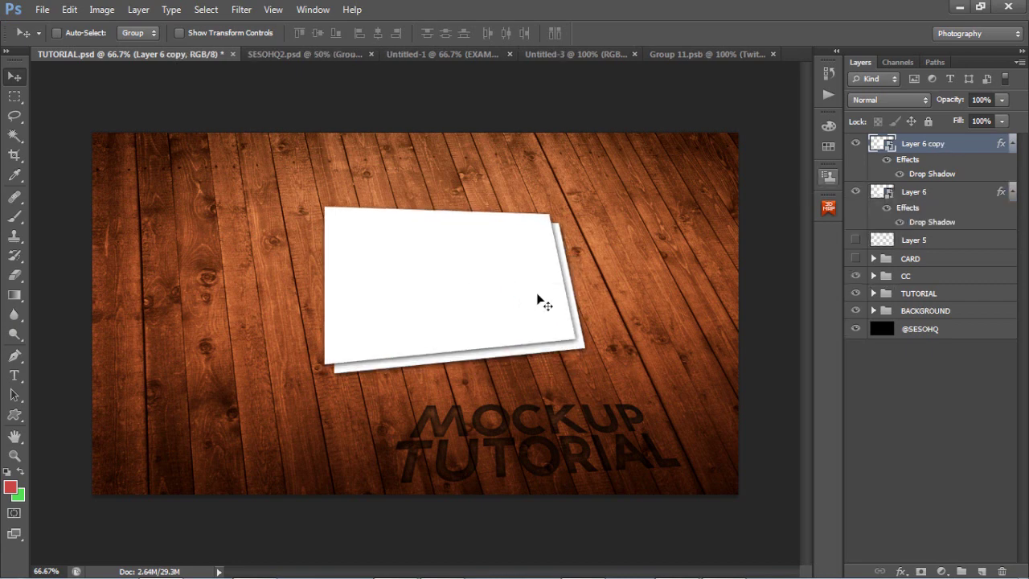
Duplicate the upper card, offset the new copy slightly up and right, and rotate it clockwise to 2.76°.
{"action": "key", "text": "ctrl+j"}
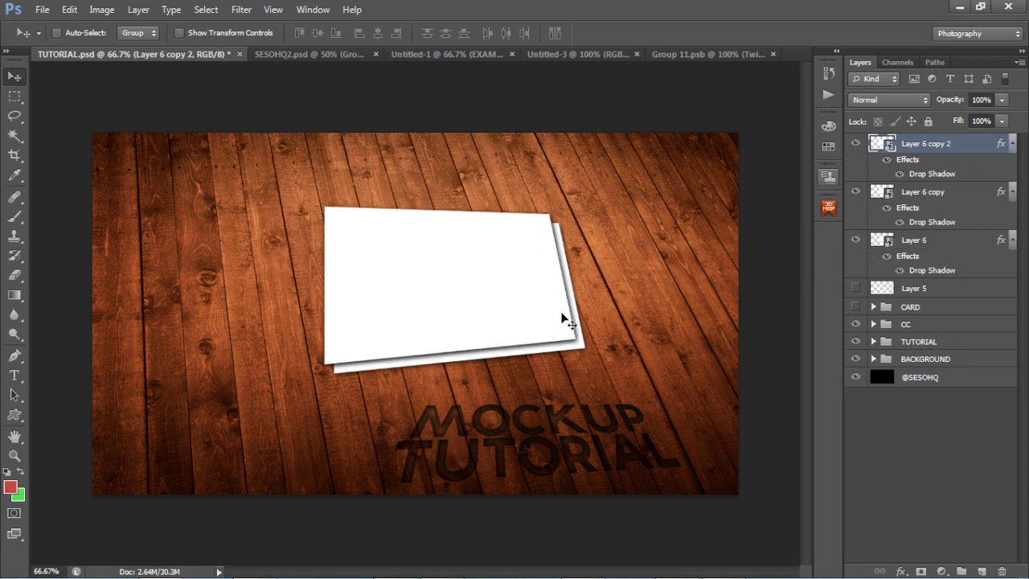
{"action": "left_click_drag", "start_coordinate": [561, 316], "coordinate": [566, 309]}
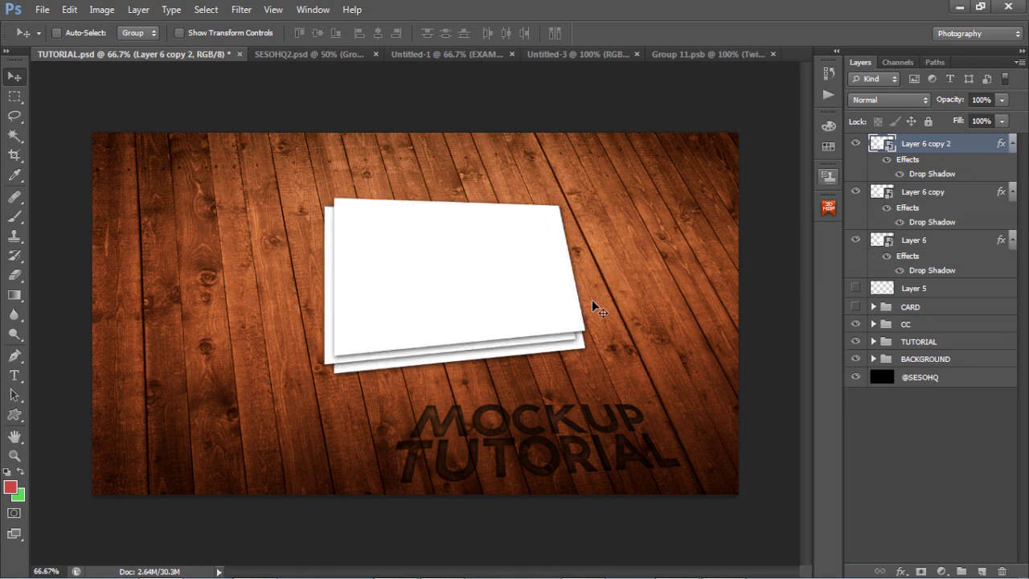
{"action": "key", "text": "ctrl+t"}
{"action": "left_click_drag", "start_coordinate": [622, 234], "coordinate": [767, 54]}
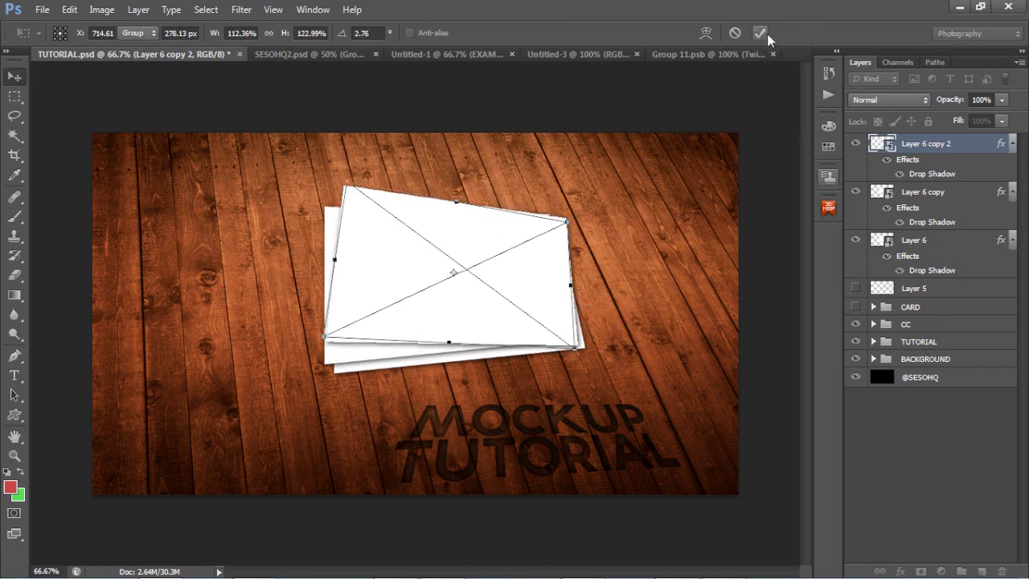
{"action": "left_click", "coordinate": [760, 33]}
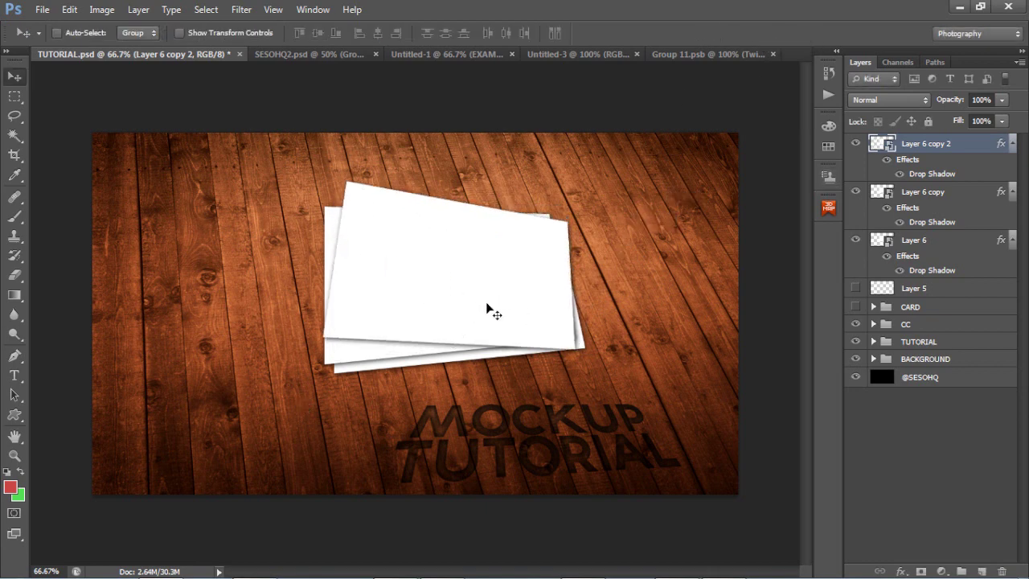
Duplicate the top card again, place the copy overlapping the stack's left side, and rotate it counterclockwise to about -14.4°.
{"action": "key", "text": "ctrl+j"}
{"action": "left_click_drag", "start_coordinate": [639, 294], "coordinate": [597, 280]}
{"action": "key", "text": "ctrl+t"}
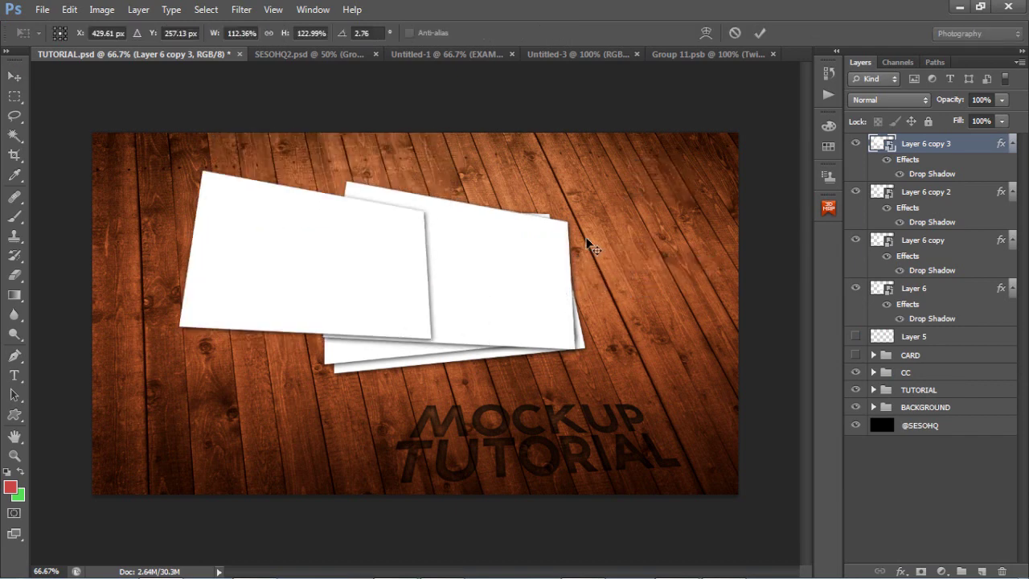
{"action": "left_click_drag", "start_coordinate": [590, 241], "coordinate": [722, 72]}
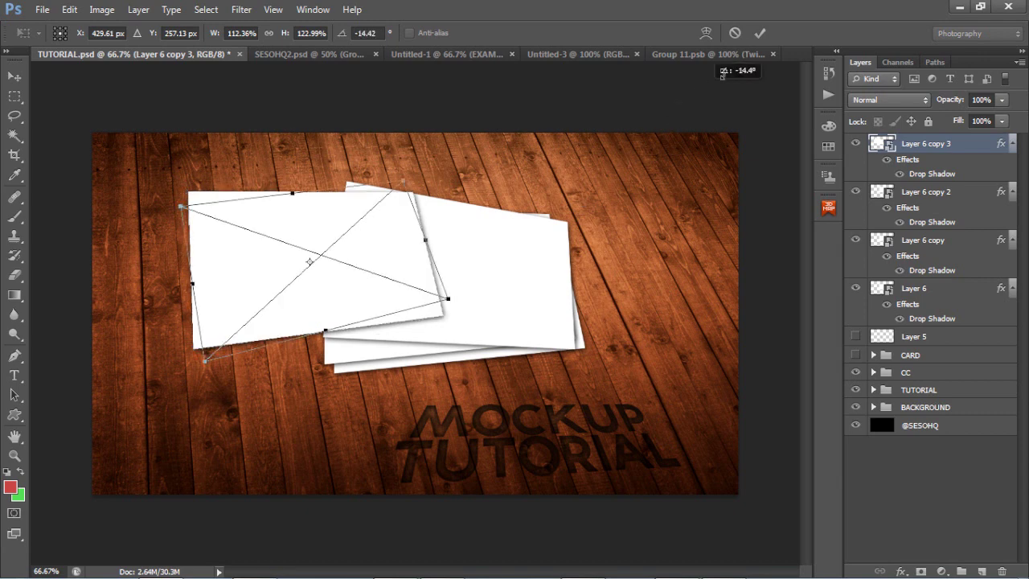
{"action": "left_click", "coordinate": [760, 33]}
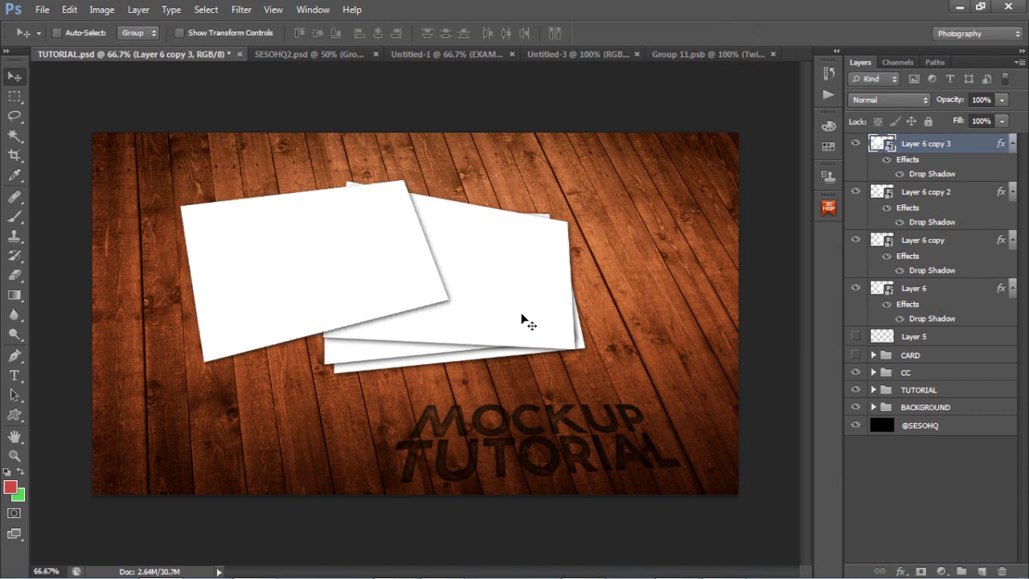
Move all four card layers together slightly right and down on the wooden background, and group them.
{"action": "left_click", "coordinate": [913, 288], "text": "shift"}
{"action": "mouse_move", "coordinate": [615, 277]}
{"action": "left_mouse_down"}
{"action": "mouse_move", "coordinate": [615, 267]}
{"action": "mouse_move", "coordinate": [618, 295]}
{"action": "left_mouse_up"}
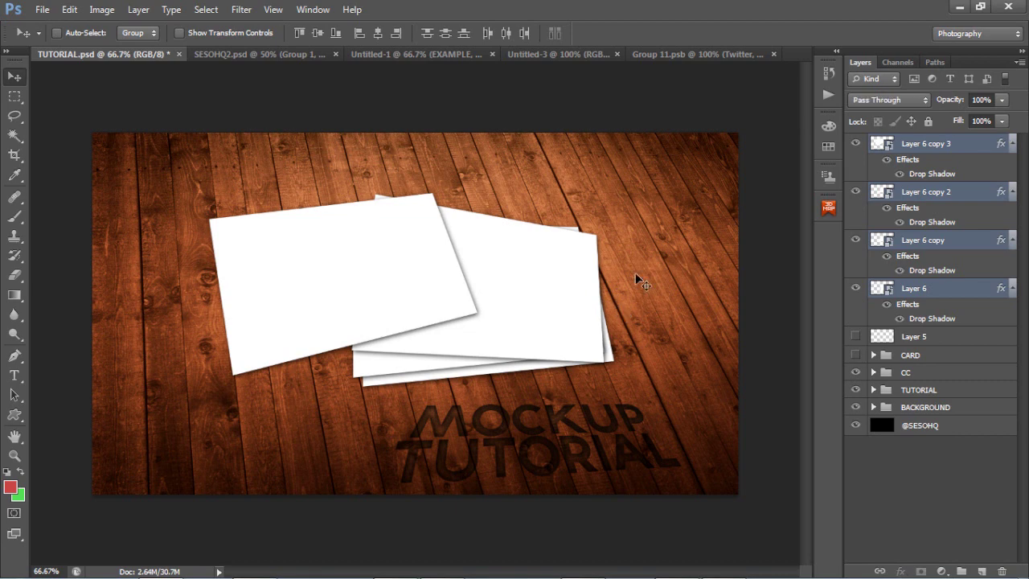
{"action": "key", "text": "ctrl+g"}
Inside the new group, put the three rear card layers into their own group named back.
{"action": "left_click", "coordinate": [873, 142]}
{"action": "left_click", "coordinate": [931, 211]}
{"action": "left_click", "coordinate": [928, 305], "text": "shift"}
{"action": "key", "text": "ctrl+g"}
{"action": "double_click", "coordinate": [917, 209]}
{"action": "type", "text": "back"}
{"action": "key", "text": "Return"}
Open the contents of the Layer 6 copy 3 smart object and copy the logo from SESOHQ2.psd into it.
{"action": "left_click", "coordinate": [924, 162]}
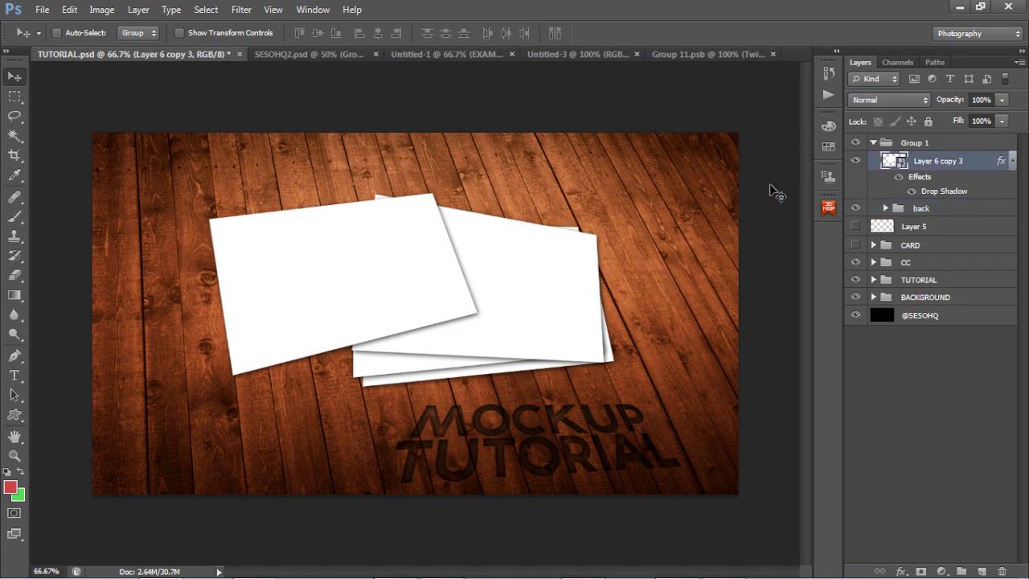
{"action": "double_click", "coordinate": [903, 163]}
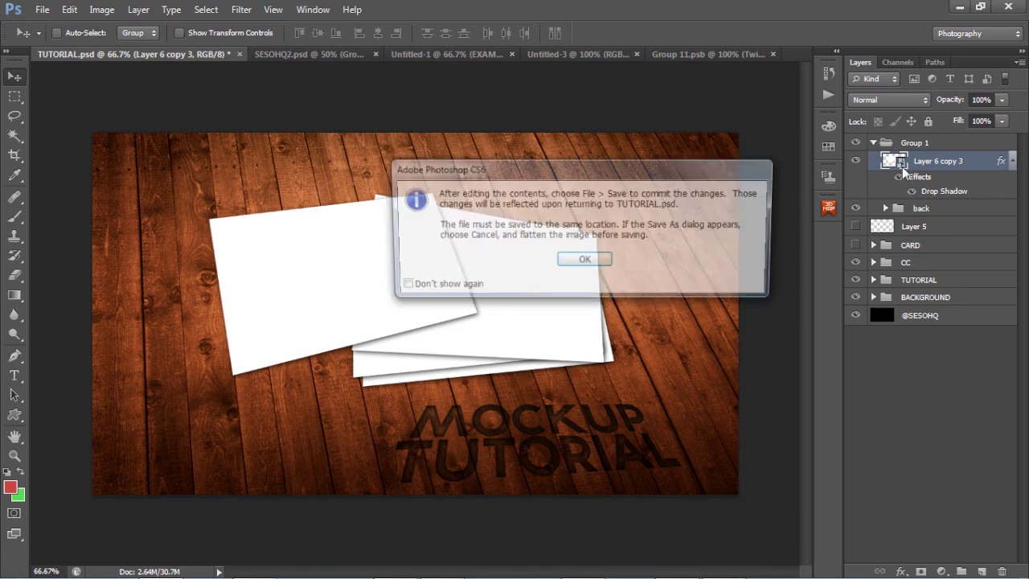
{"action": "left_click", "coordinate": [585, 269]}
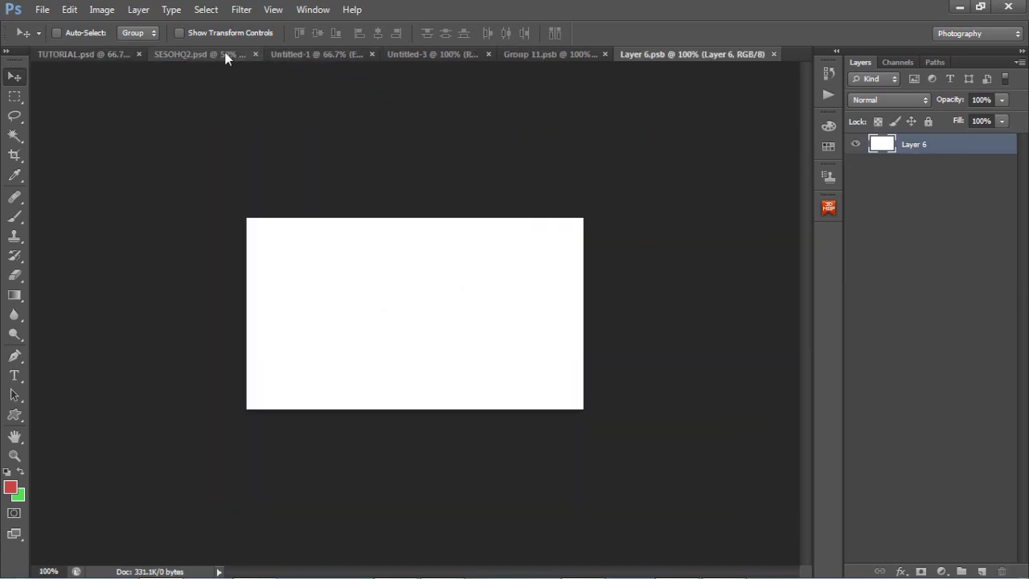
{"action": "left_click", "coordinate": [225, 54]}
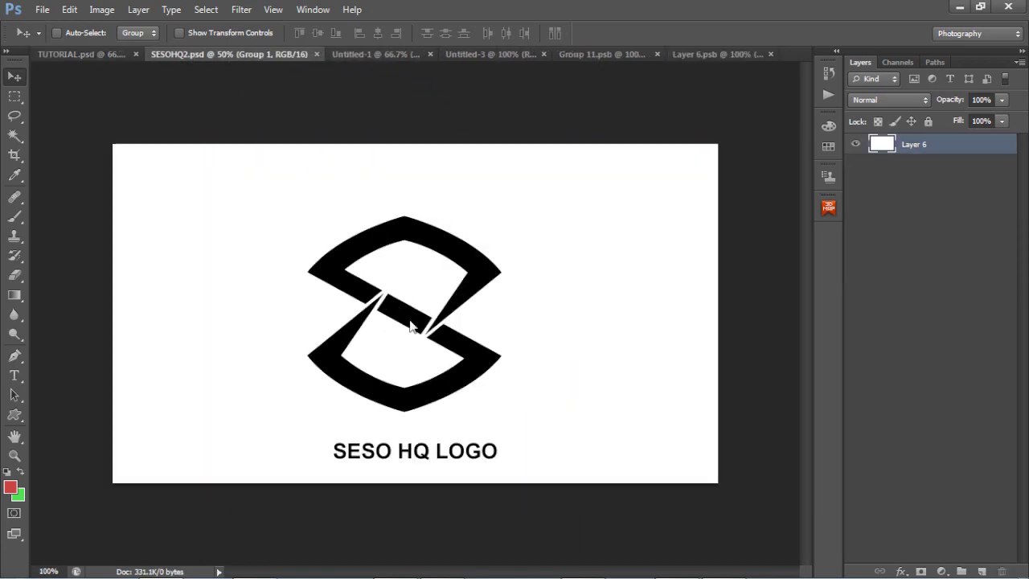
{"action": "left_click", "coordinate": [696, 56]}
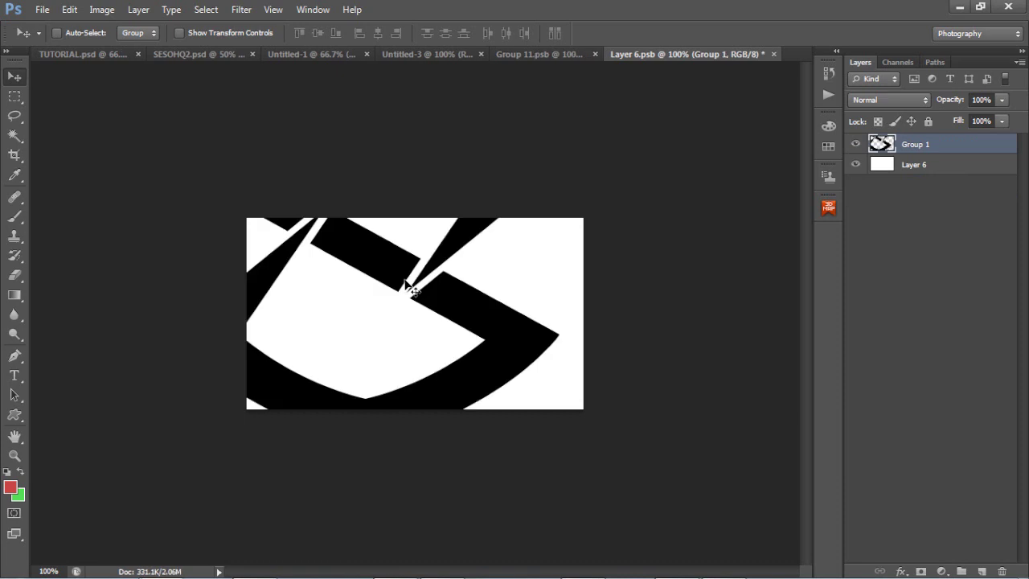
Scale the logo down to fit the card's left half, then save the smart object to update the cards in TUTORIAL.psd.
{"action": "key", "text": "ctrl+t"}
{"action": "left_click_drag", "start_coordinate": [173, 443], "coordinate": [373, 148]}
{"action": "left_click_drag", "start_coordinate": [430, 127], "coordinate": [297, 306]}
{"action": "left_click", "coordinate": [759, 33]}
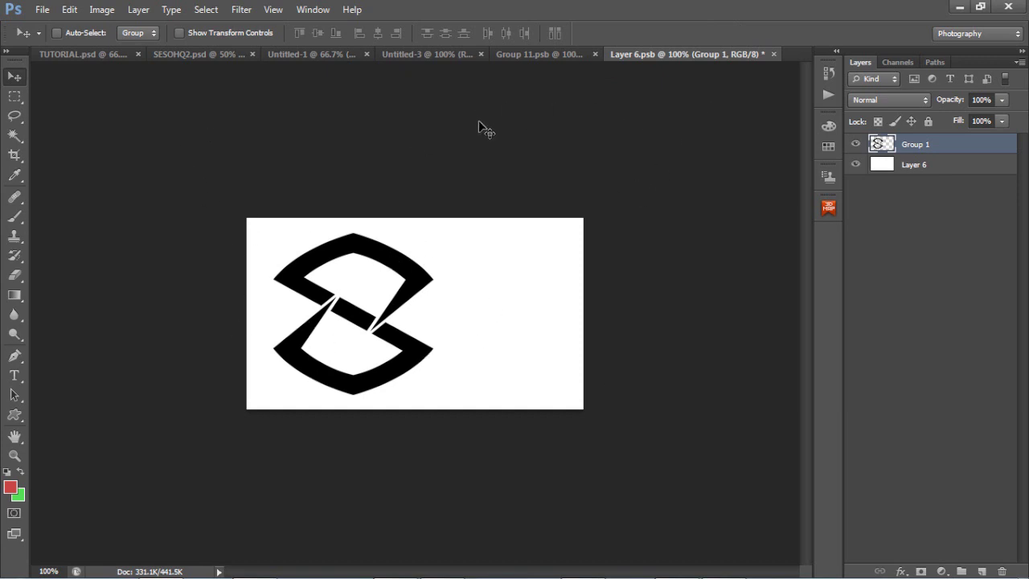
{"action": "key", "text": "ctrl+s"}
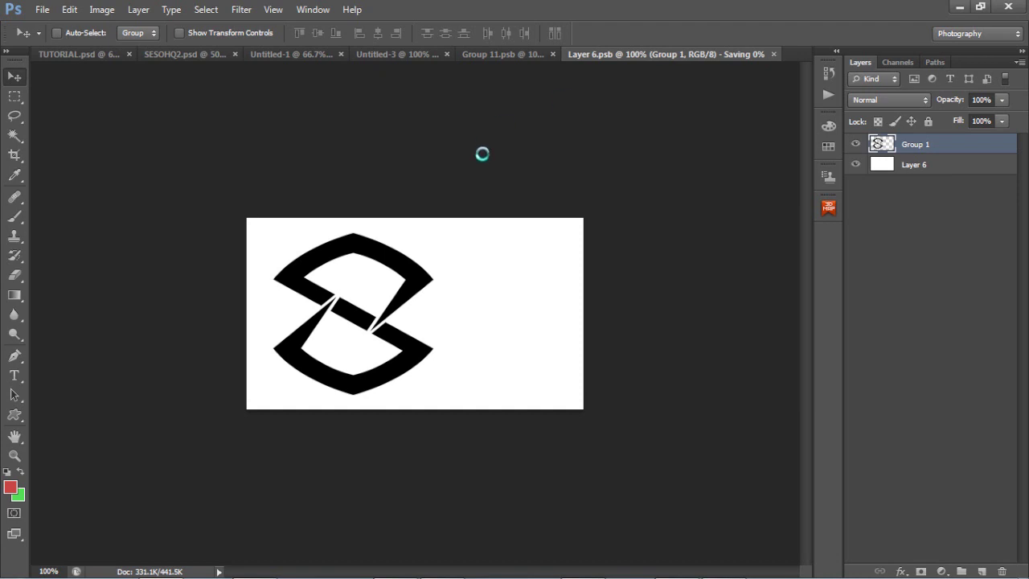
{"action": "left_click", "coordinate": [74, 54]}
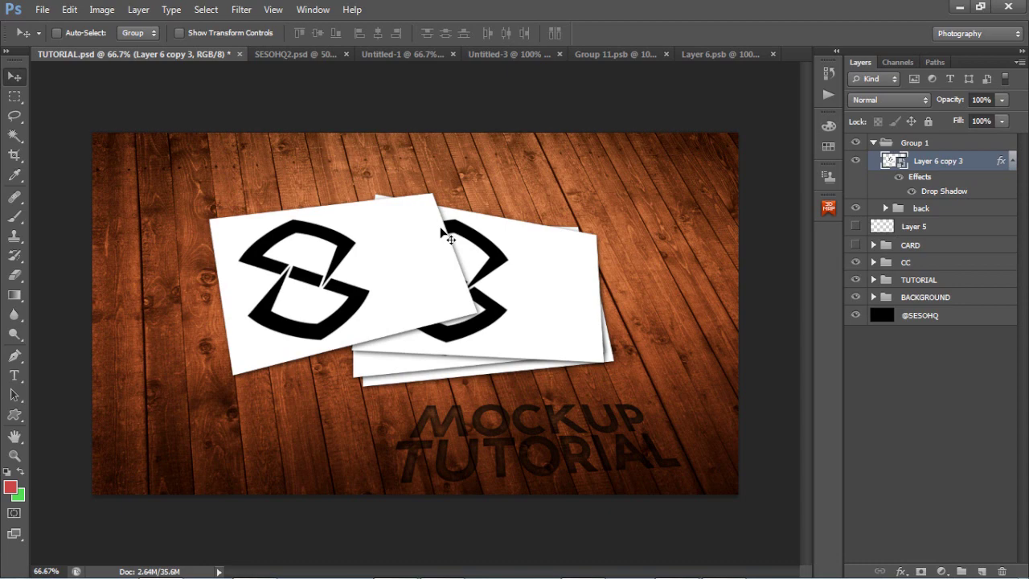
Switch to the Untitled-1 document and collapse and hide the TUTORIAL EX group.
{"action": "left_click", "coordinate": [385, 57]}
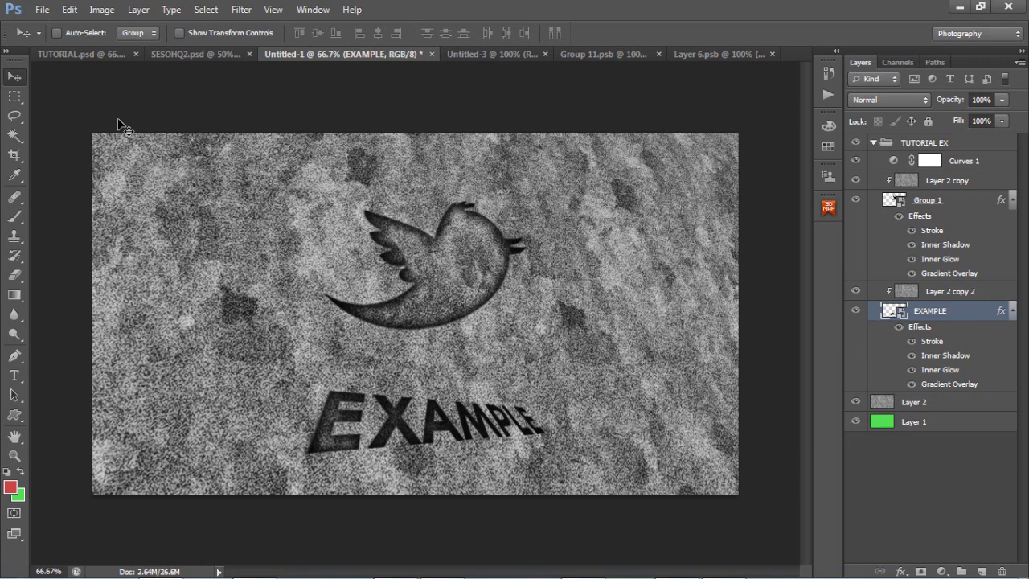
{"action": "left_click", "coordinate": [312, 9]}
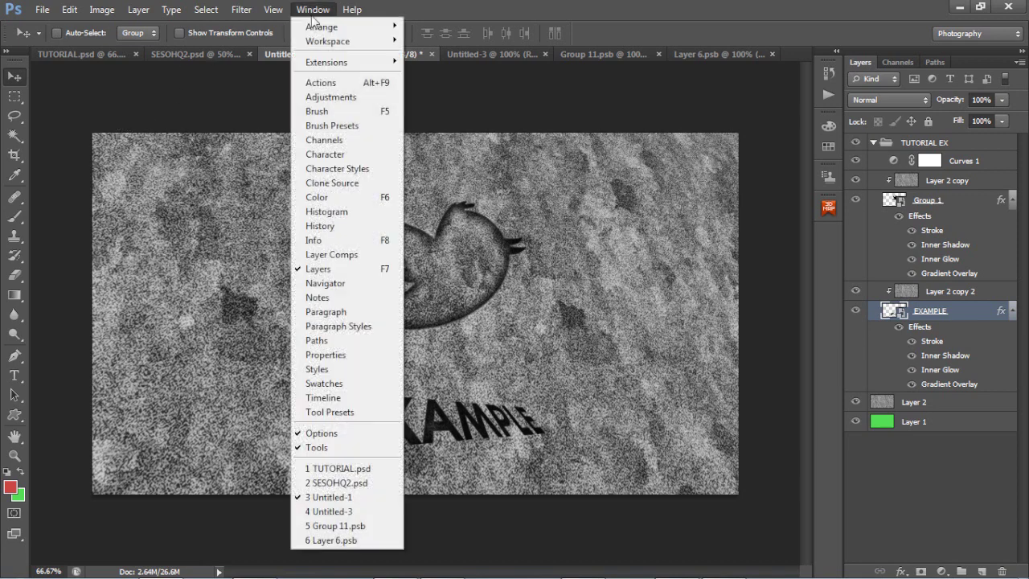
{"action": "left_click", "coordinate": [483, 233]}
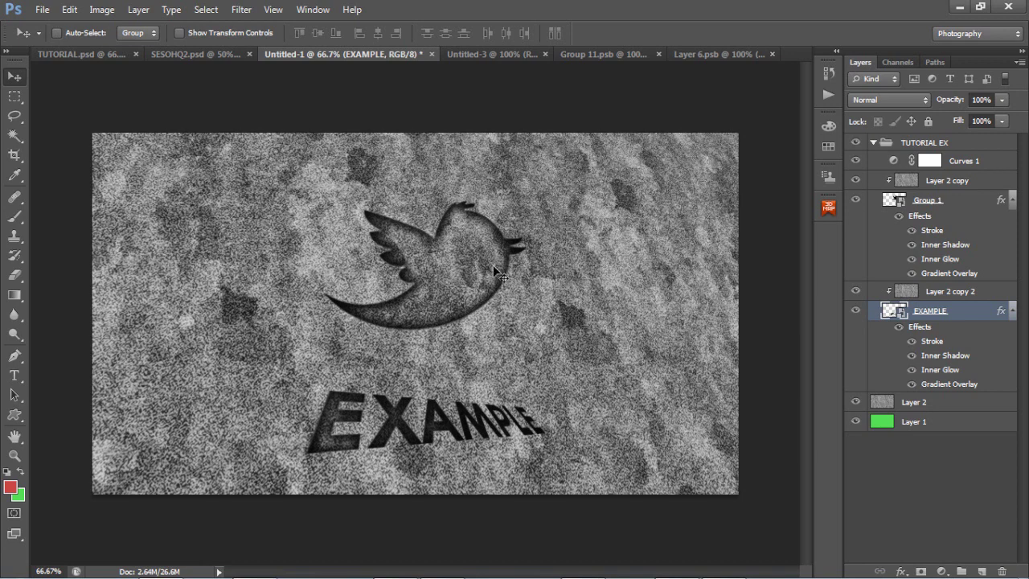
{"action": "left_click", "coordinate": [873, 143]}
{"action": "left_click", "coordinate": [855, 142]}
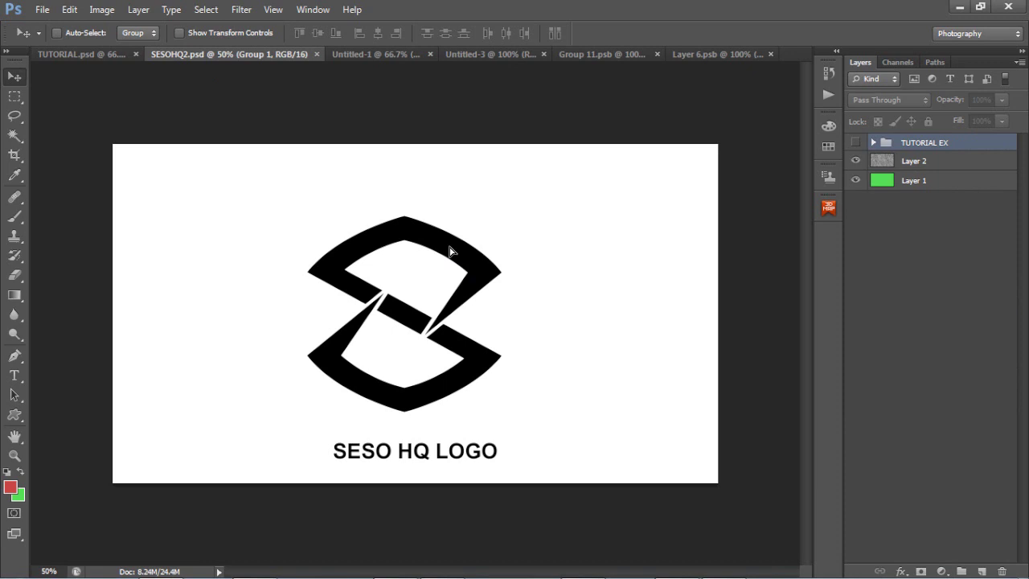
Copy the logo from SESOHQ2.psd into Untitled-1, scale it down and position it near the middle of the stone texture.
{"action": "left_click_drag", "start_coordinate": [452, 248], "coordinate": [534, 273]}
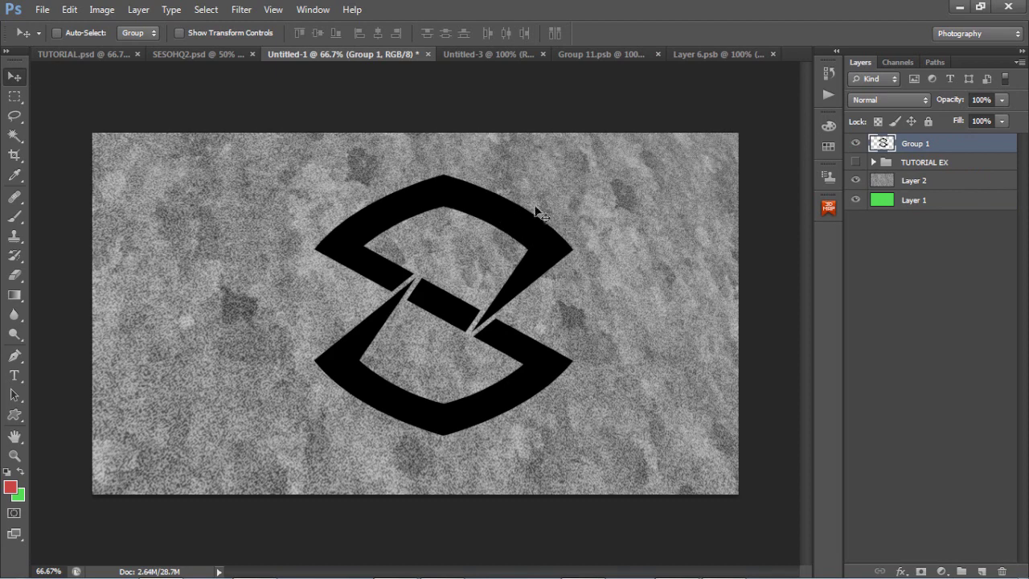
{"action": "key", "text": "ctrl+t"}
{"action": "left_click_drag", "start_coordinate": [572, 176], "coordinate": [509, 210]}
{"action": "left_click", "coordinate": [760, 32]}
{"action": "left_click_drag", "start_coordinate": [535, 263], "coordinate": [538, 248]}
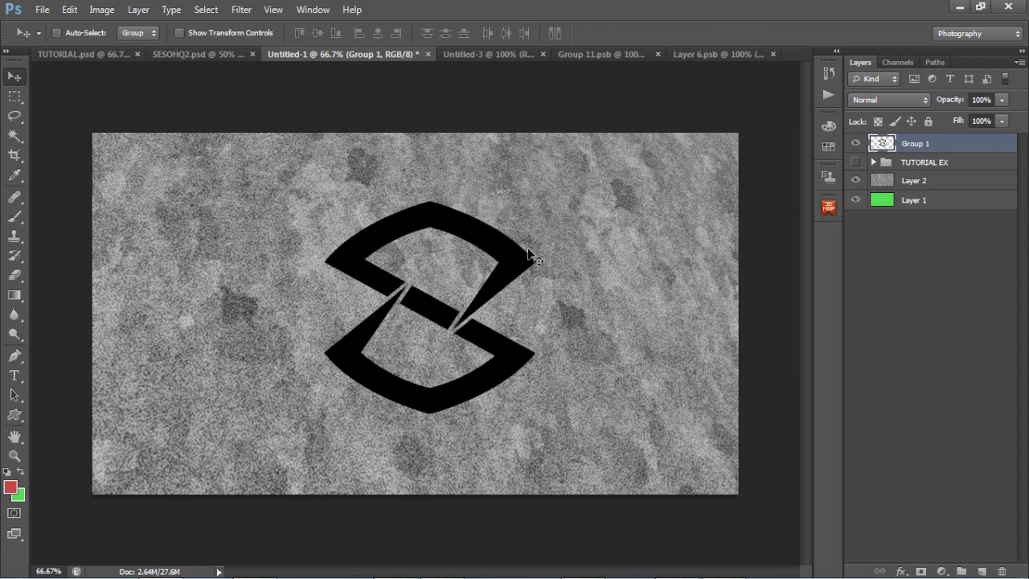
Convert the Group 1 logo layer to a smart object and widen its base with a Perspective transform to 132.07% width.
{"action": "right_click", "coordinate": [983, 146]}
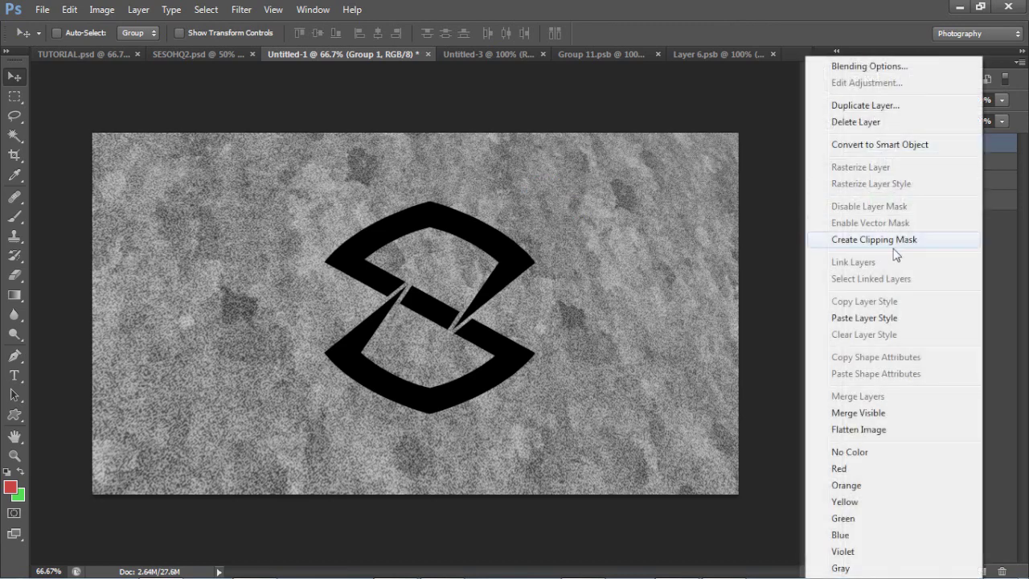
{"action": "left_click", "coordinate": [857, 145]}
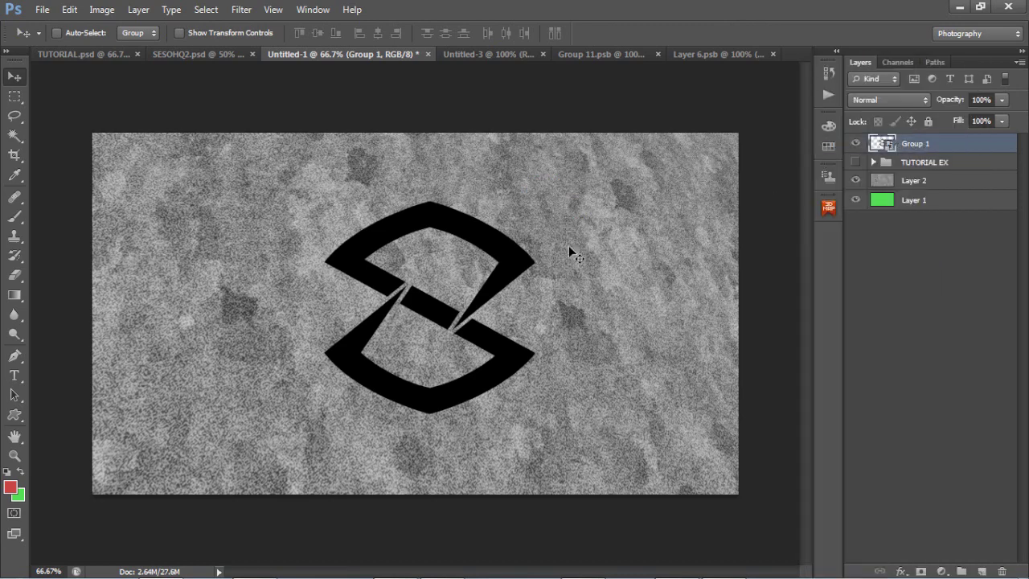
{"action": "key", "text": "ctrl+t"}
{"action": "right_click", "coordinate": [475, 260]}
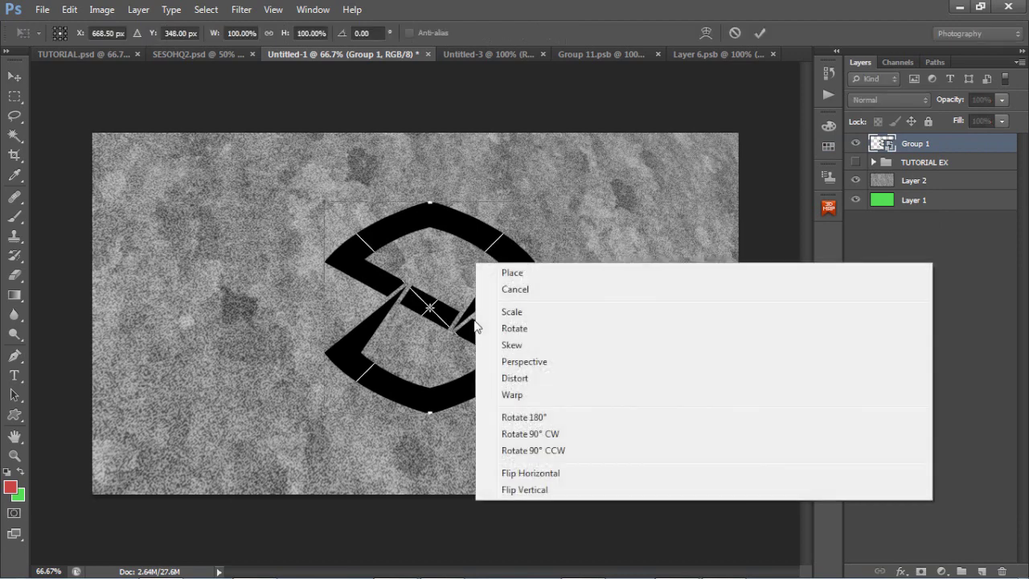
{"action": "left_click", "coordinate": [528, 360]}
{"action": "left_click_drag", "start_coordinate": [320, 421], "coordinate": [300, 409]}
{"action": "left_click_drag", "start_coordinate": [554, 412], "coordinate": [550, 407]}
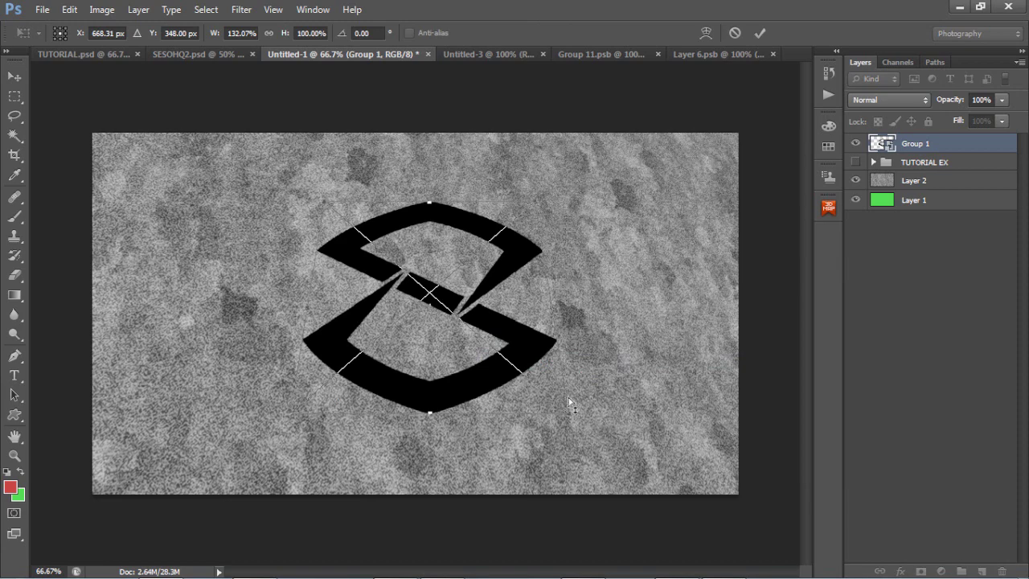
Pull the logo's upper-left corner outward to a height of 107.43% and apply the transform.
{"action": "right_click", "coordinate": [567, 405]}
{"action": "left_click", "coordinate": [562, 406]}
{"action": "left_click_drag", "start_coordinate": [320, 204], "coordinate": [306, 191]}
{"action": "left_click", "coordinate": [759, 33]}
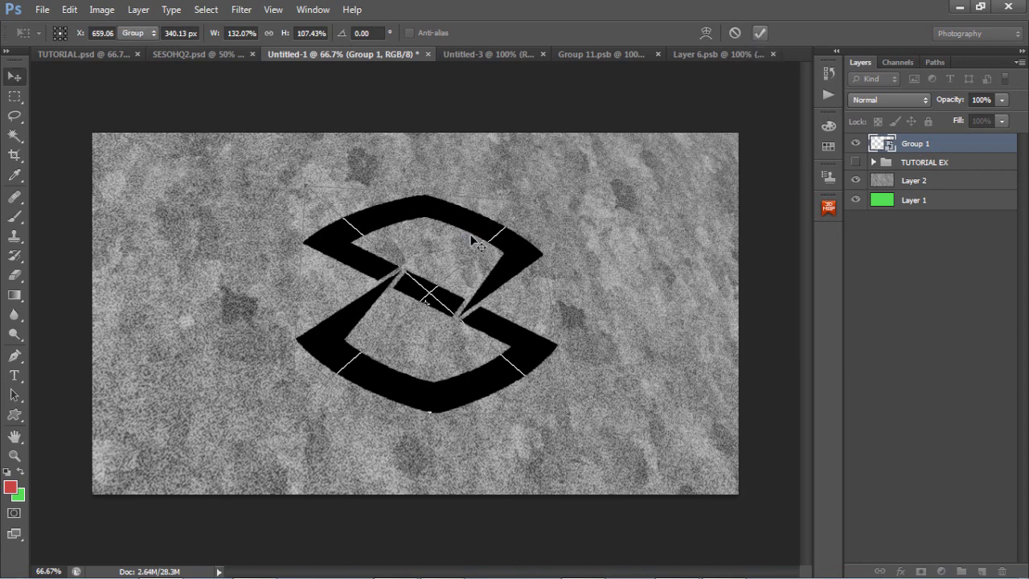
Paste the copied layer style onto the Group 1 logo and shift the logo slightly down and left.
{"action": "right_click", "coordinate": [916, 145]}
{"action": "left_click", "coordinate": [827, 358]}
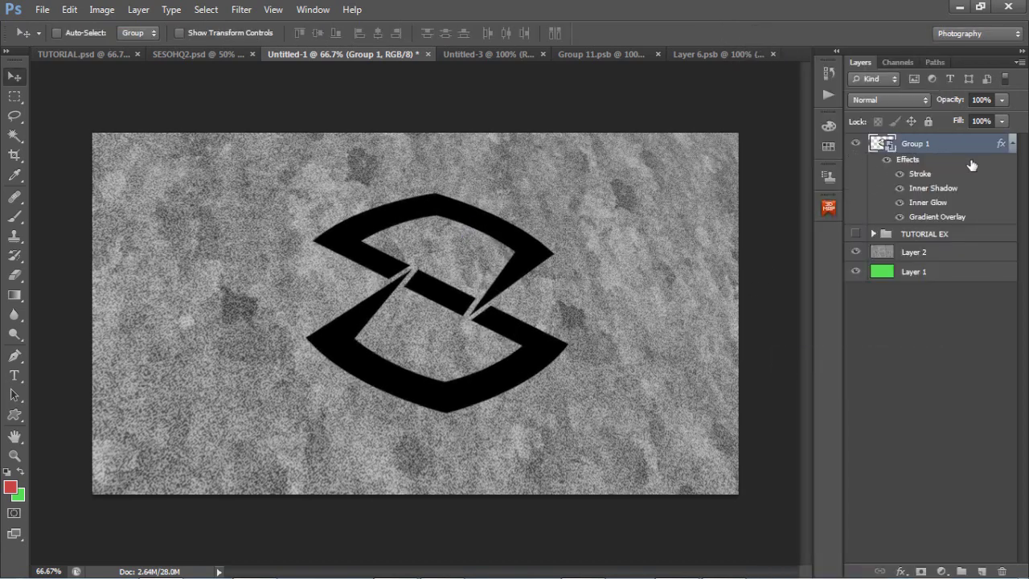
{"action": "left_click", "coordinate": [918, 252]}
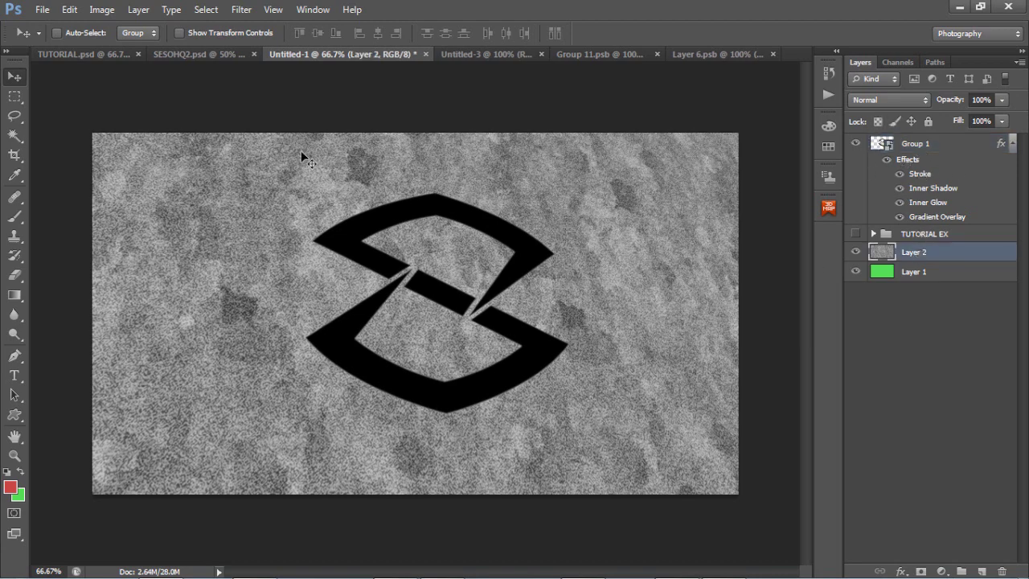
{"action": "left_click", "coordinate": [934, 144]}
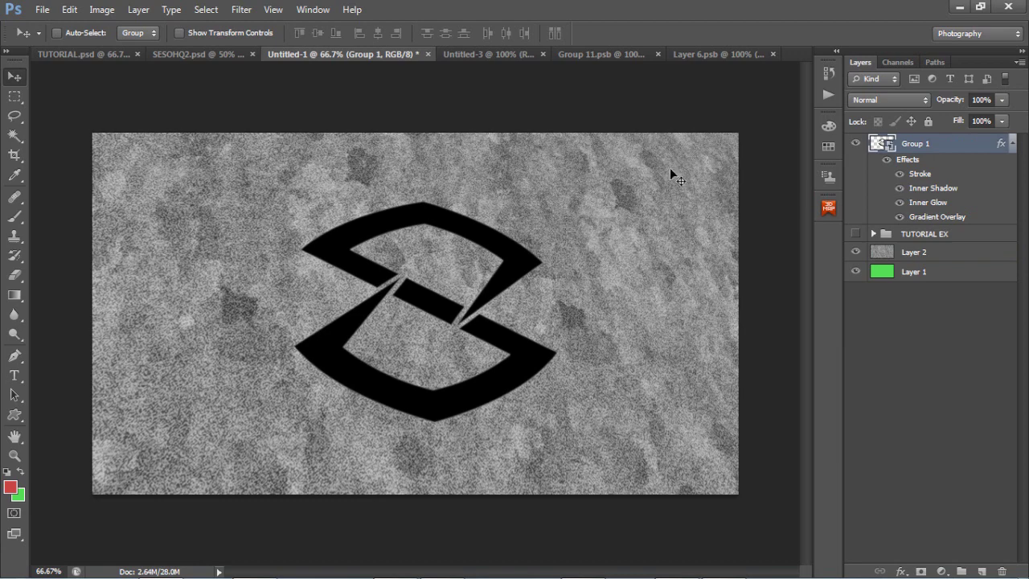
Duplicate the Layer 2 texture, move the copy above the Group 1 logo and clip it to the logo.
{"action": "left_click", "coordinate": [900, 255]}
{"action": "key", "text": "ctrl+j"}
{"action": "left_click_drag", "start_coordinate": [924, 261], "coordinate": [908, 139]}
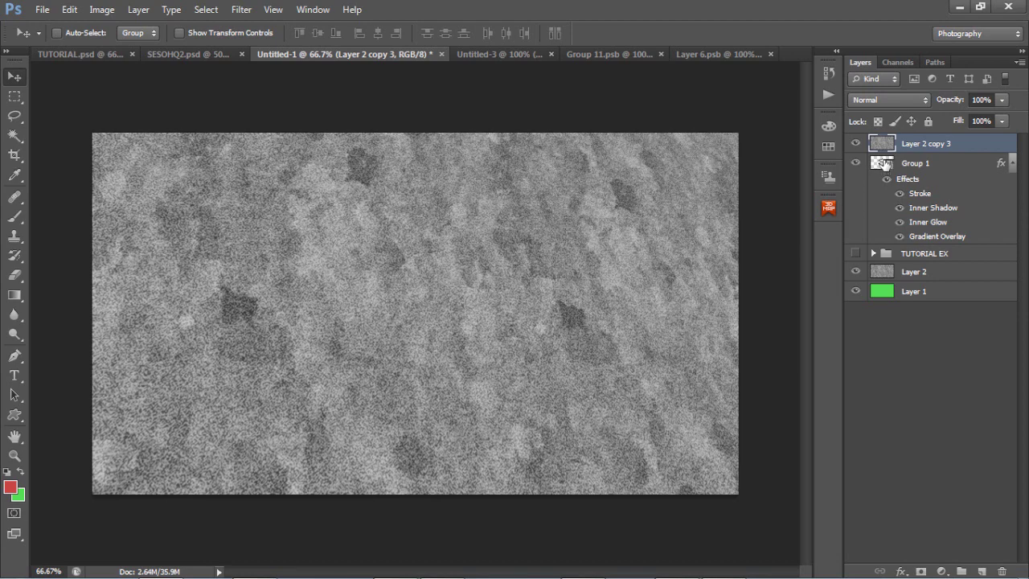
{"action": "right_click", "coordinate": [935, 144]}
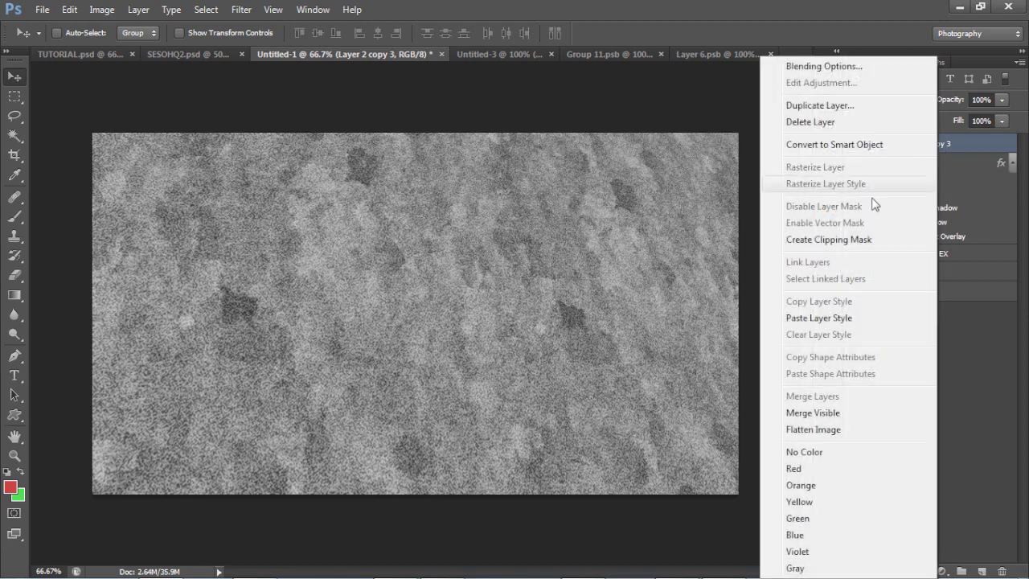
{"action": "left_click", "coordinate": [833, 241]}
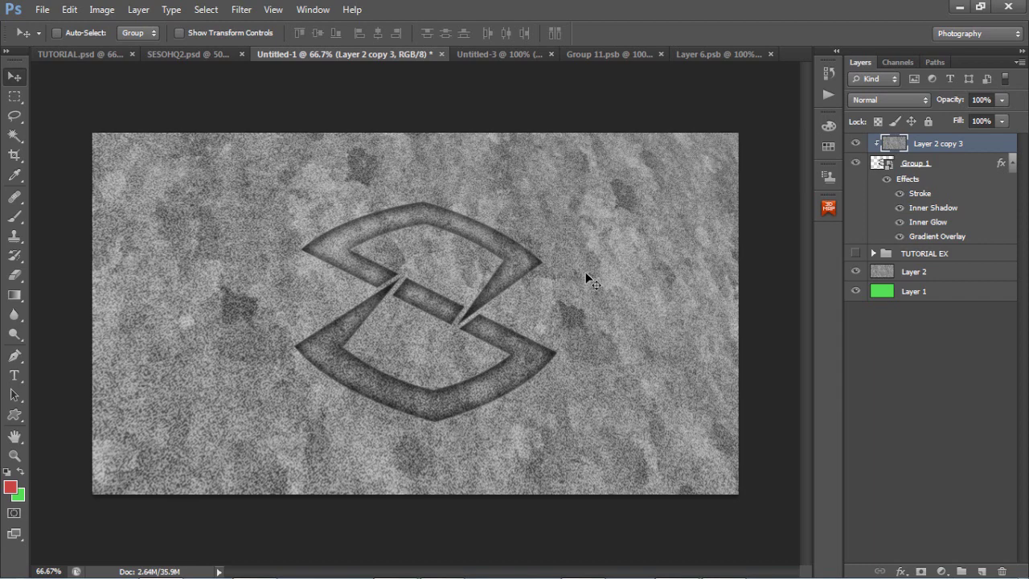
Set the Inner Shadow size of the Group 1 logo to 37 px.
{"action": "left_click", "coordinate": [932, 215]}
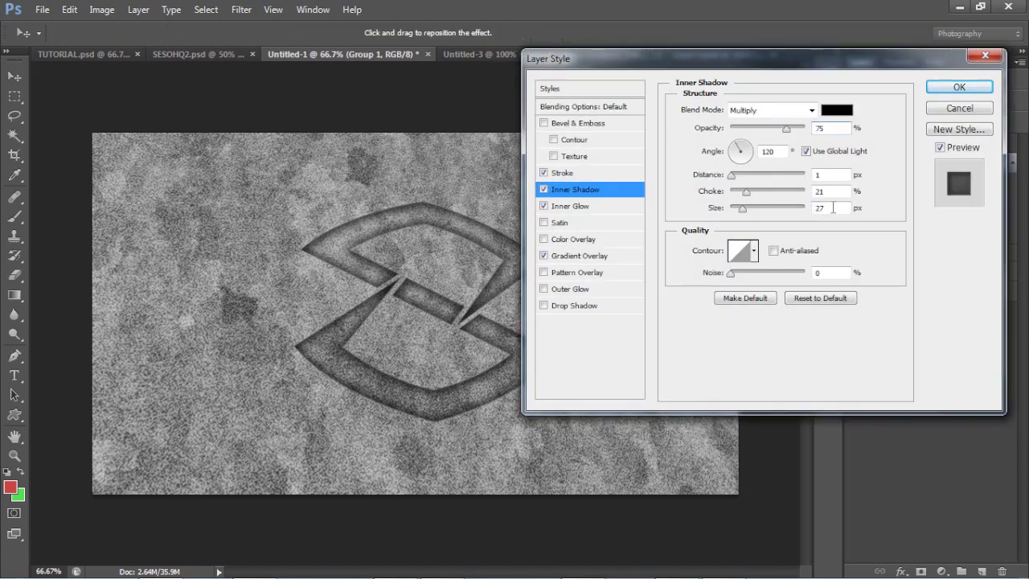
{"action": "left_click", "coordinate": [833, 208]}
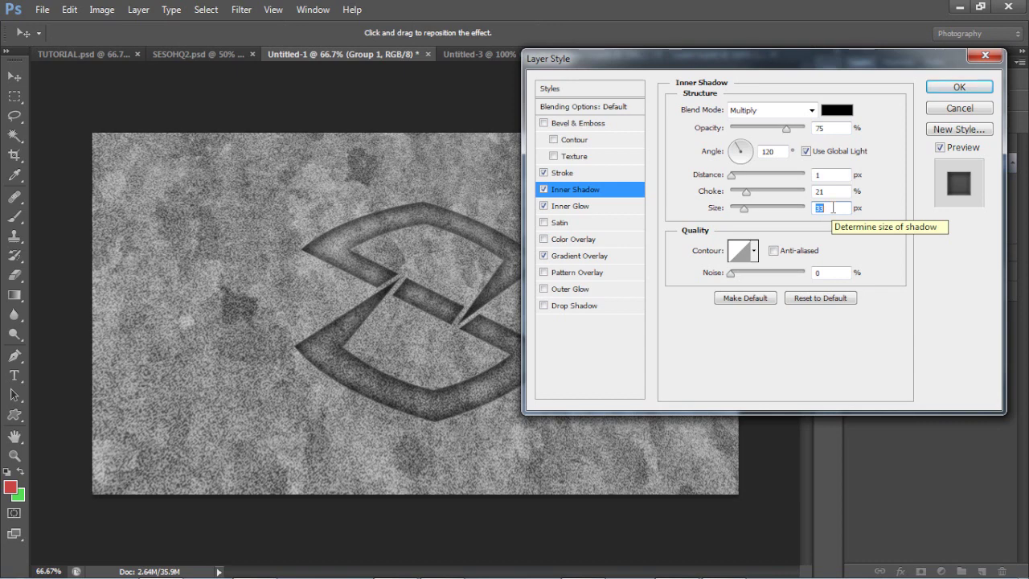
{"action": "key", "text": "Up"}
{"action": "key", "text": "Up"}
{"action": "key", "text": "Up"}
{"action": "key", "text": "Up"}
{"action": "key", "text": "Up"}
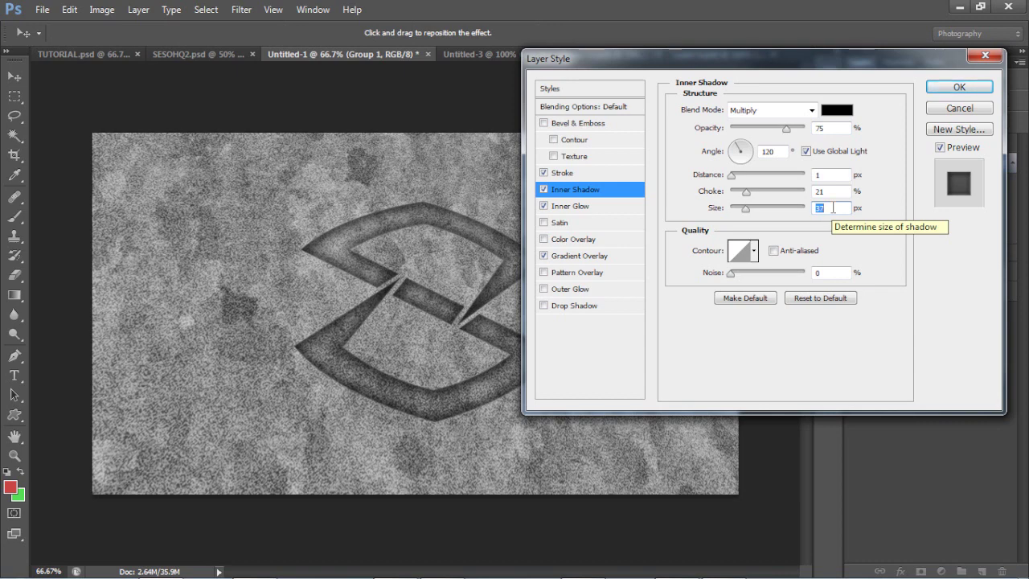
{"action": "left_click", "coordinate": [956, 88]}
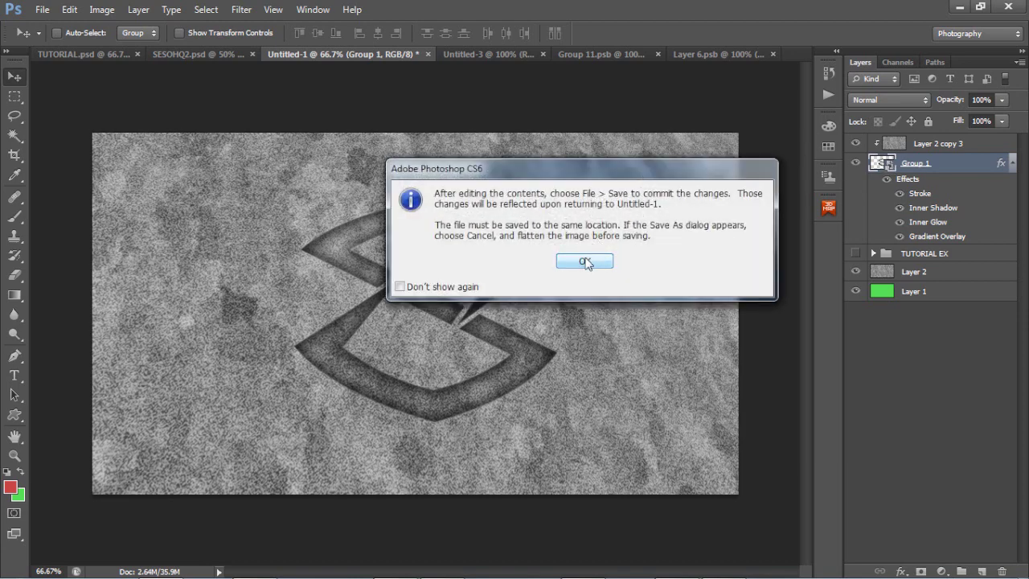
Open the Group 1 smart object's contents and copy the Twitter layer from Group 11.psb into it.
{"action": "left_click", "coordinate": [584, 262]}
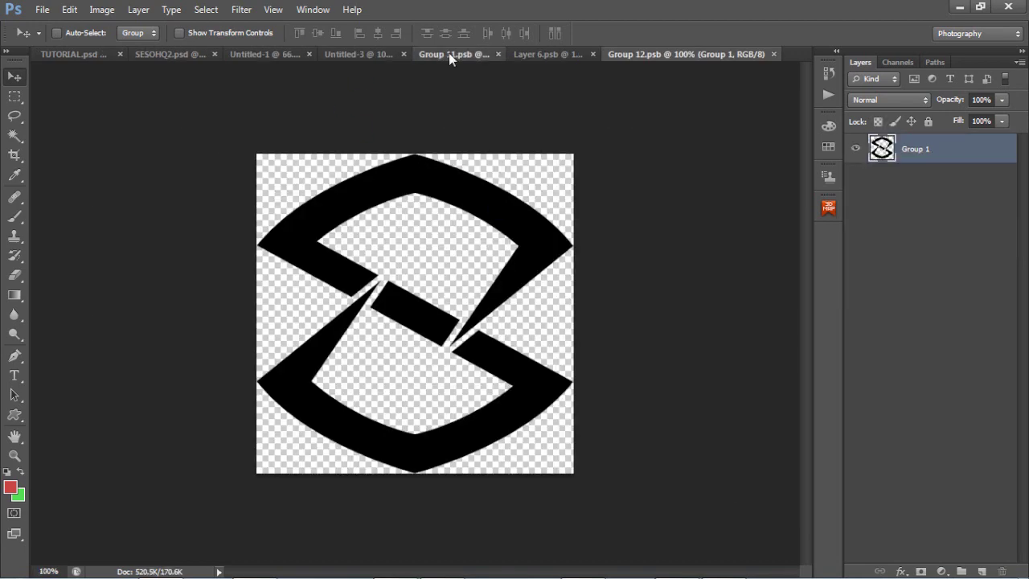
{"action": "left_click", "coordinate": [448, 54]}
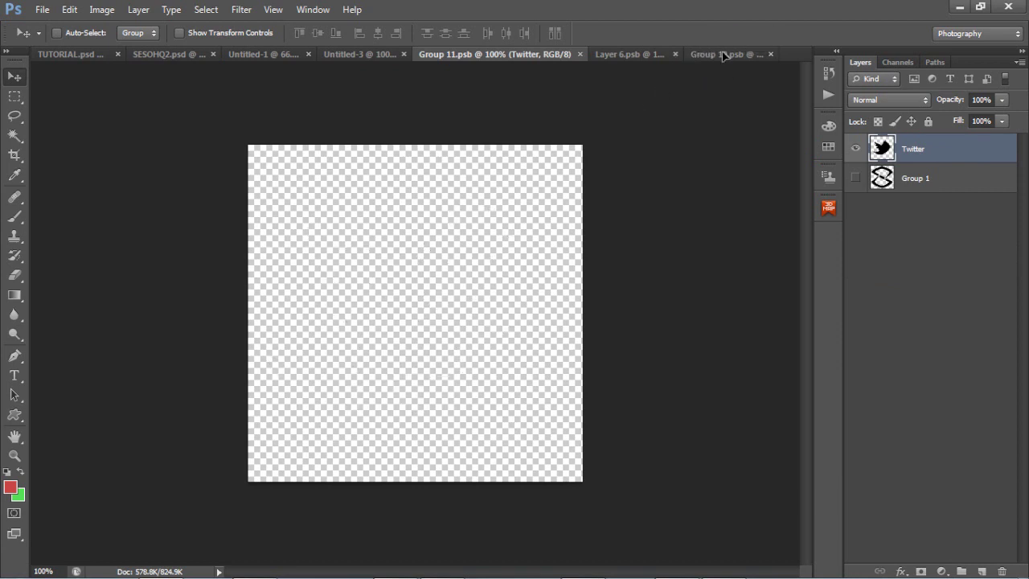
{"action": "left_click_drag", "start_coordinate": [724, 55], "coordinate": [379, 290]}
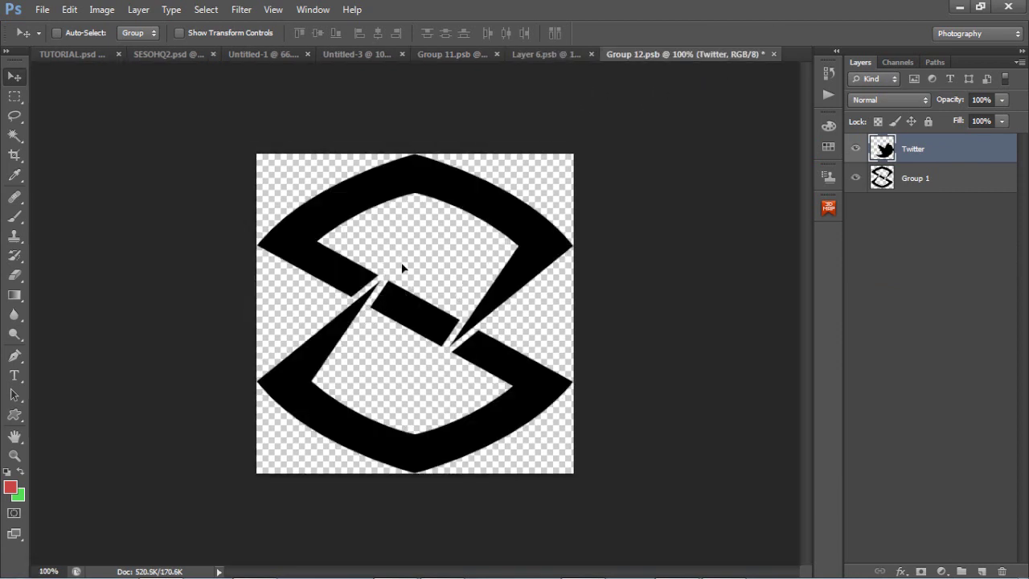
Hide the original Group 1 logo, center the Twitter bird on the canvas and save the smart object.
{"action": "left_click", "coordinate": [855, 177]}
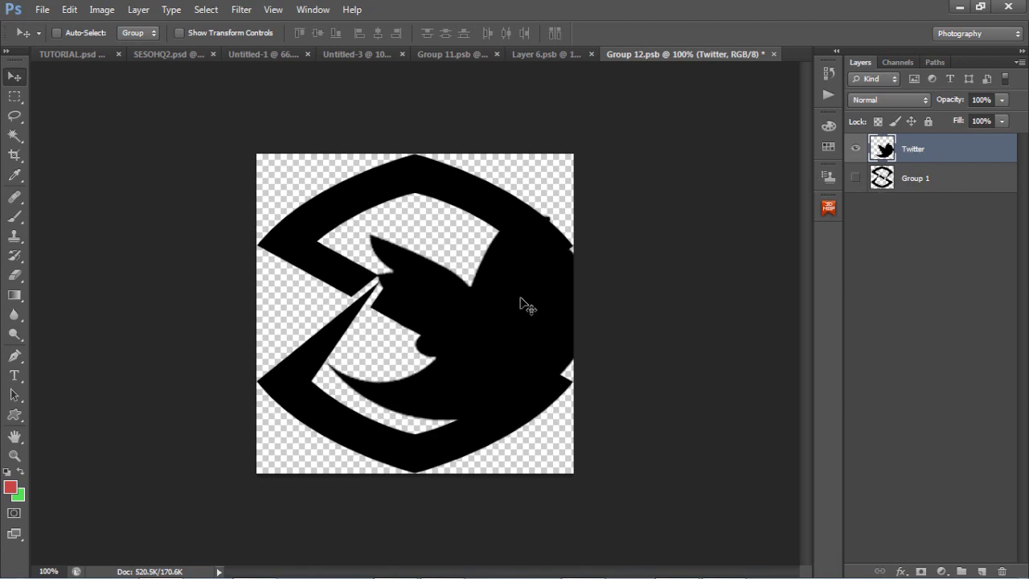
{"action": "mouse_move", "coordinate": [452, 298]}
{"action": "left_mouse_down"}
{"action": "mouse_move", "coordinate": [442, 293]}
{"action": "mouse_move", "coordinate": [468, 291]}
{"action": "mouse_move", "coordinate": [458, 297]}
{"action": "left_mouse_up"}
{"action": "key", "text": "ctrl+s"}
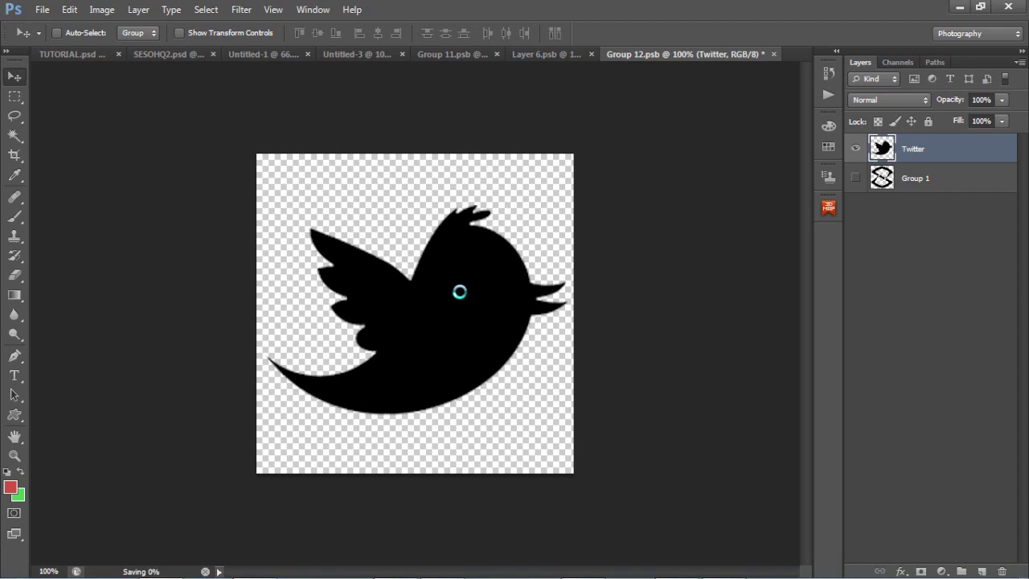
Return to Untitled-1, hide the Group 1 smart object and show the TUTORIAL EX group again.
{"action": "left_click", "coordinate": [266, 54]}
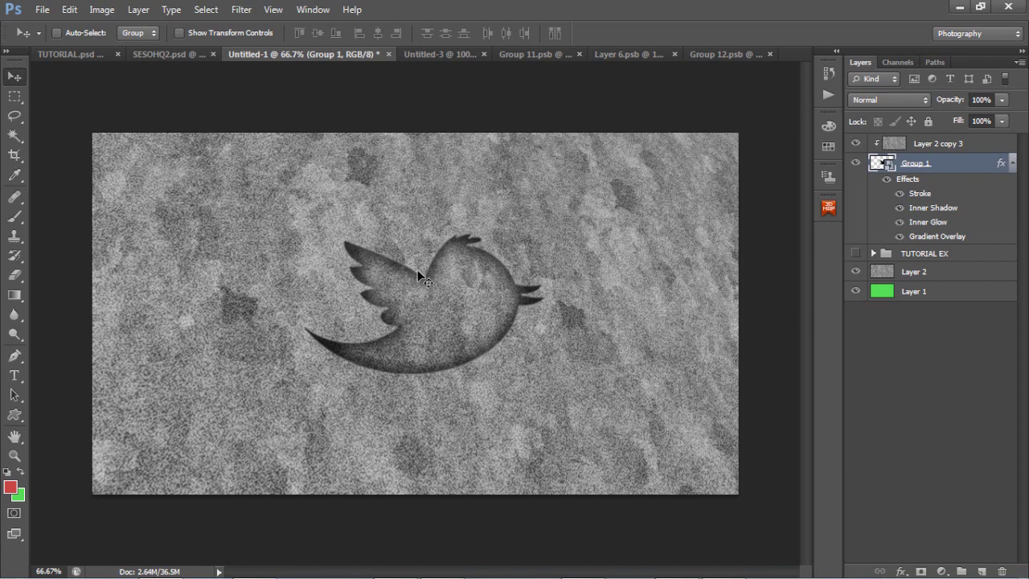
{"action": "left_click", "coordinate": [855, 162]}
{"action": "left_click", "coordinate": [855, 253]}
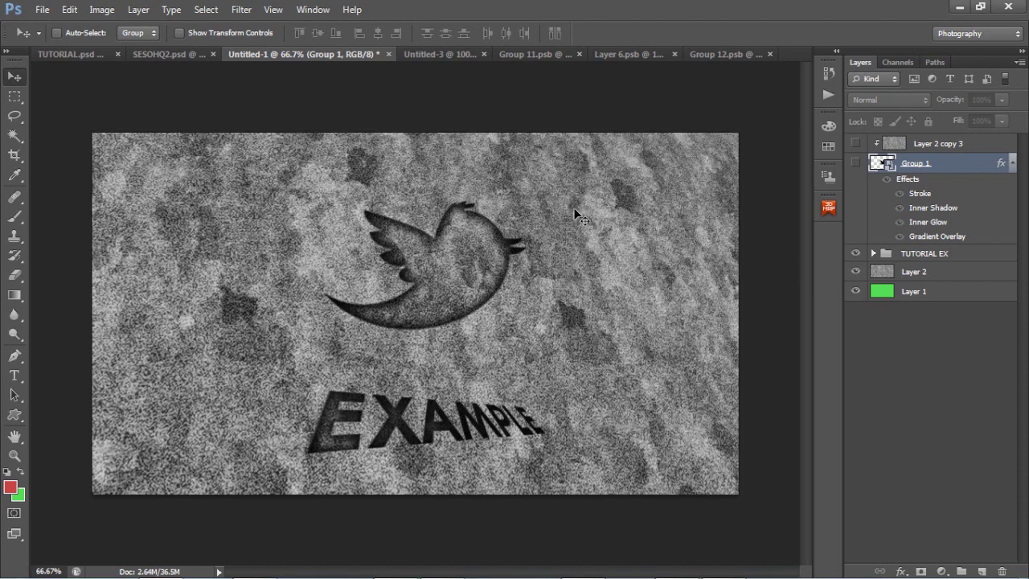